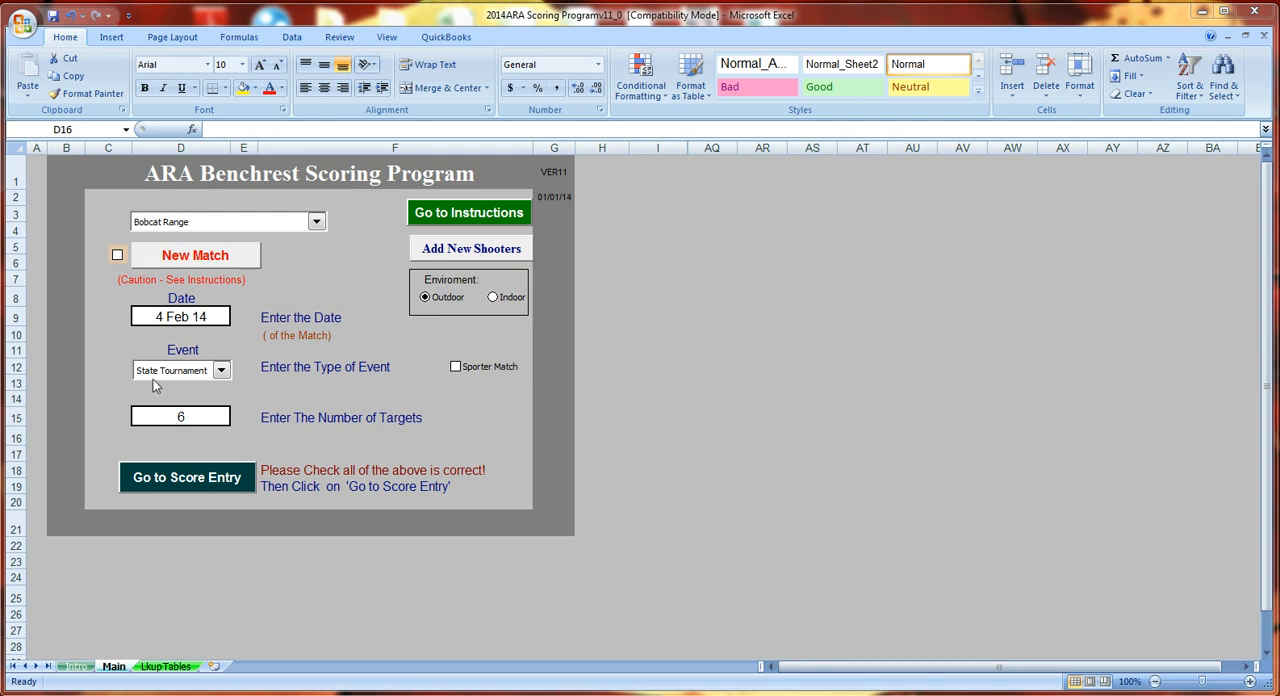
# - Choose State Tournament as the event type for the match
pyautogui.click(223, 371)
pyautogui.click(236, 398)
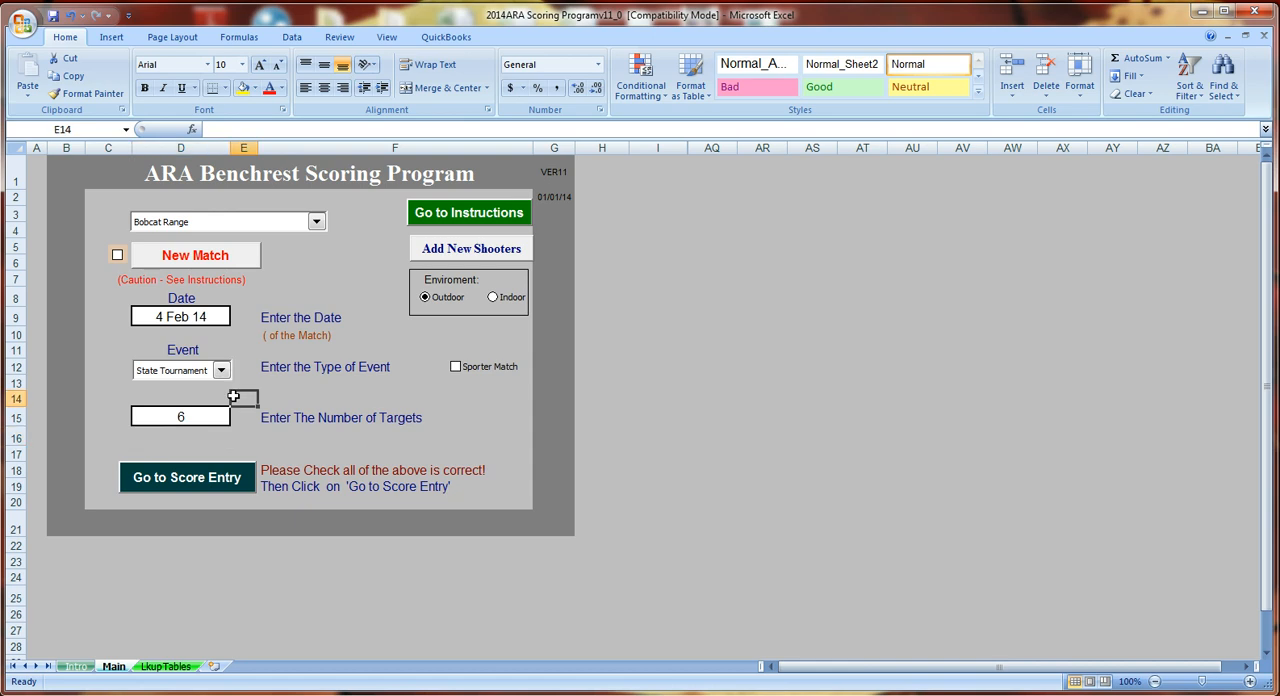
pyautogui.click(223, 372)
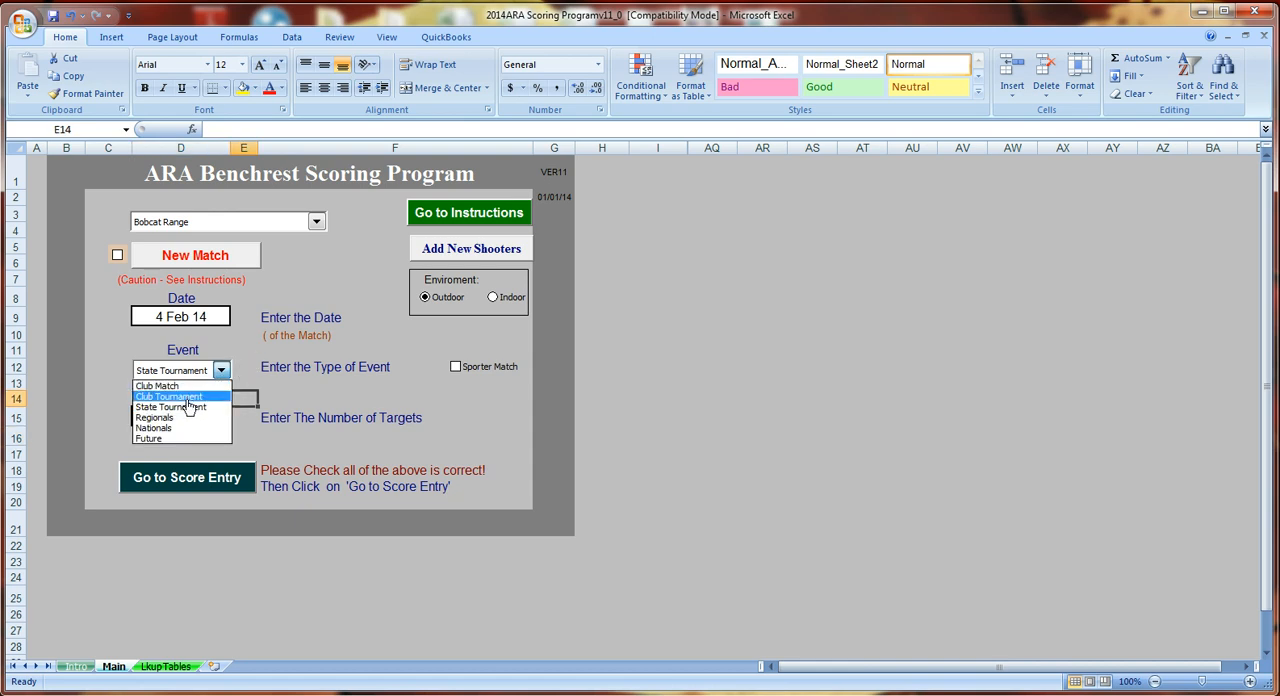
pyautogui.click(186, 406)
pyautogui.click(202, 393)
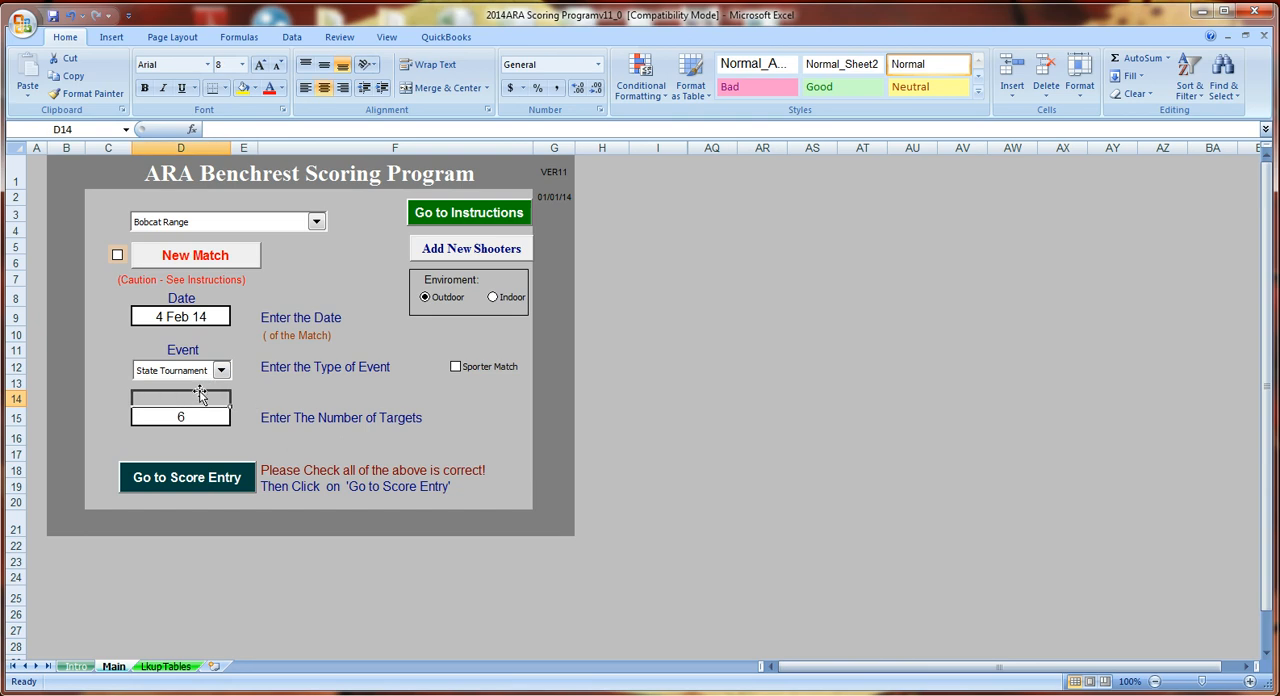
pyautogui.click(221, 371)
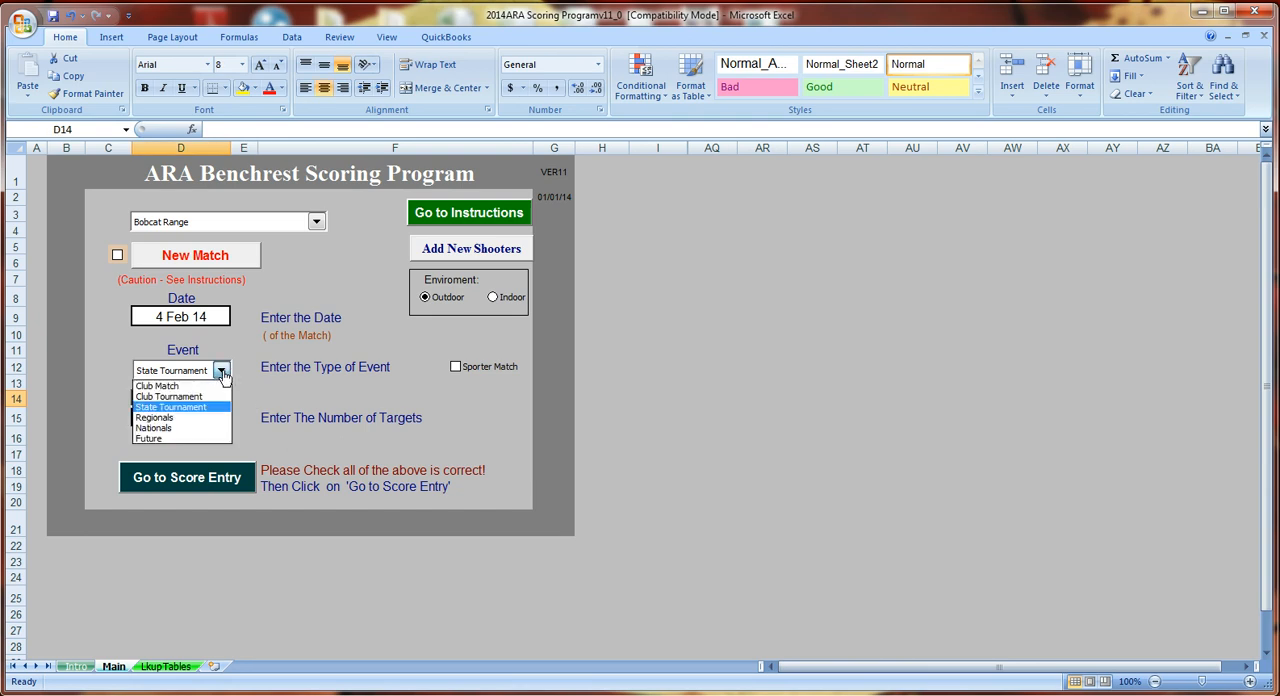
pyautogui.click(223, 374)
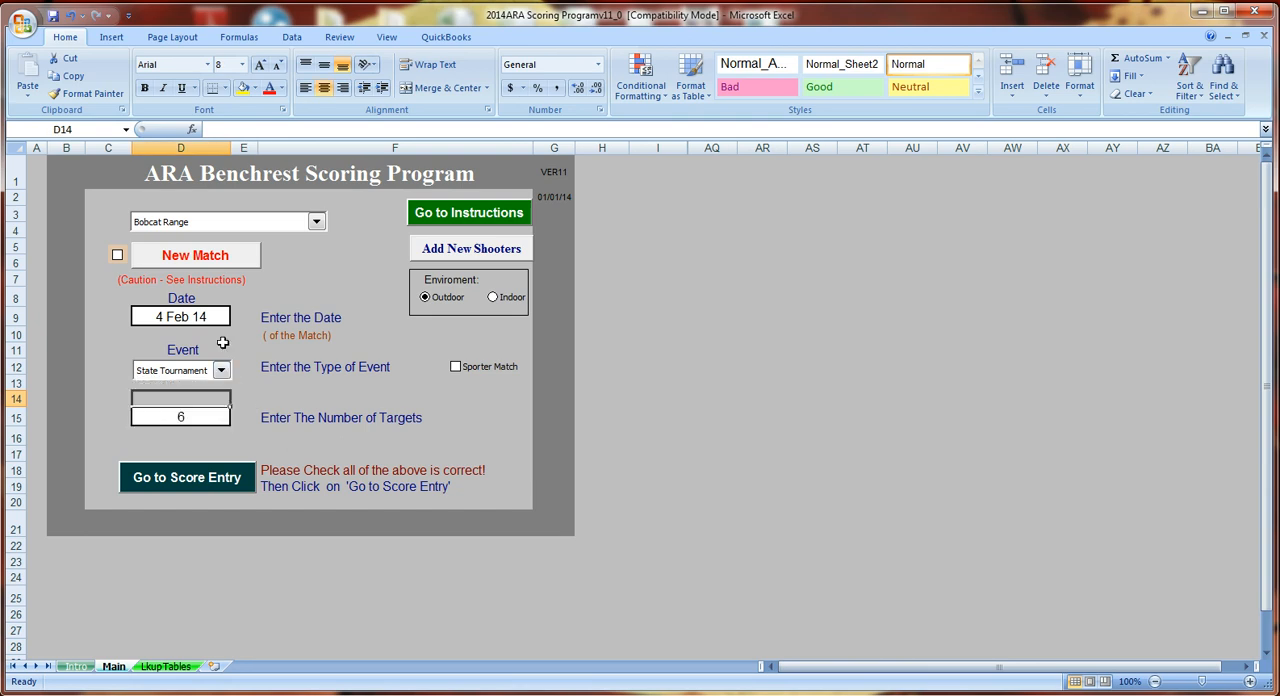
# - Set the number of targets for the match to 6
pyautogui.doubleClick(197, 416)
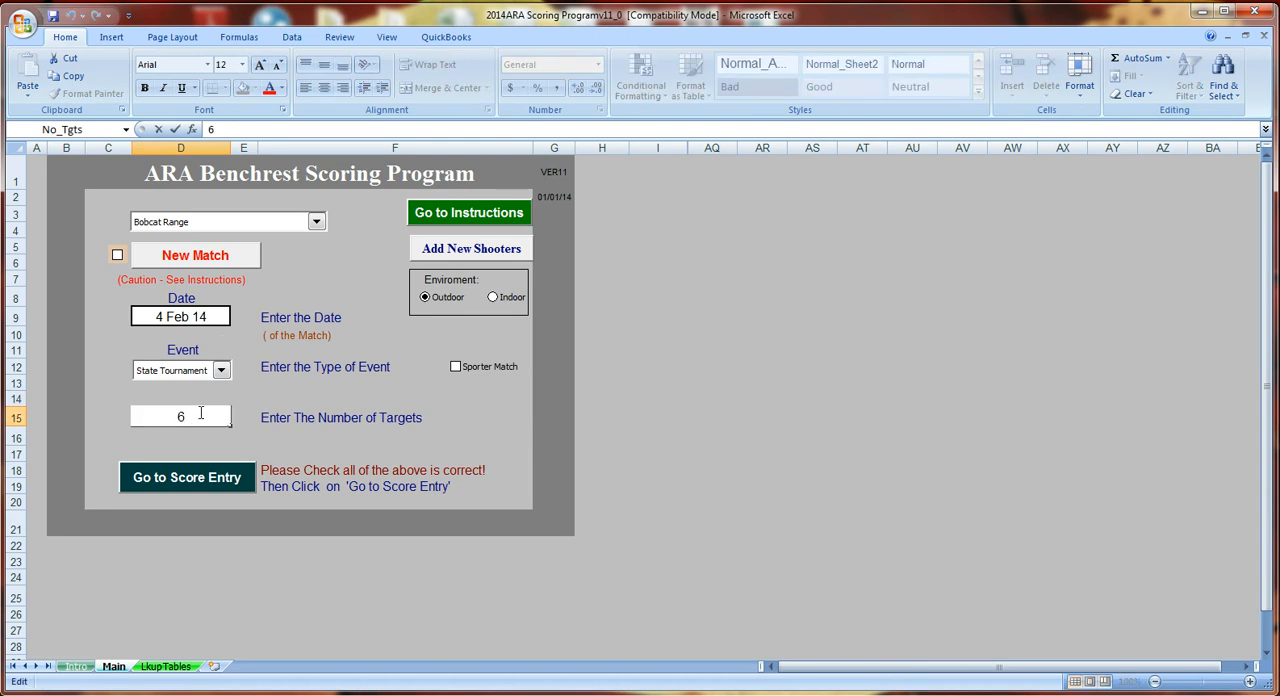
pyautogui.press('BackSpace')
pyautogui.write('5')
pyautogui.write('6')
pyautogui.press('Return')
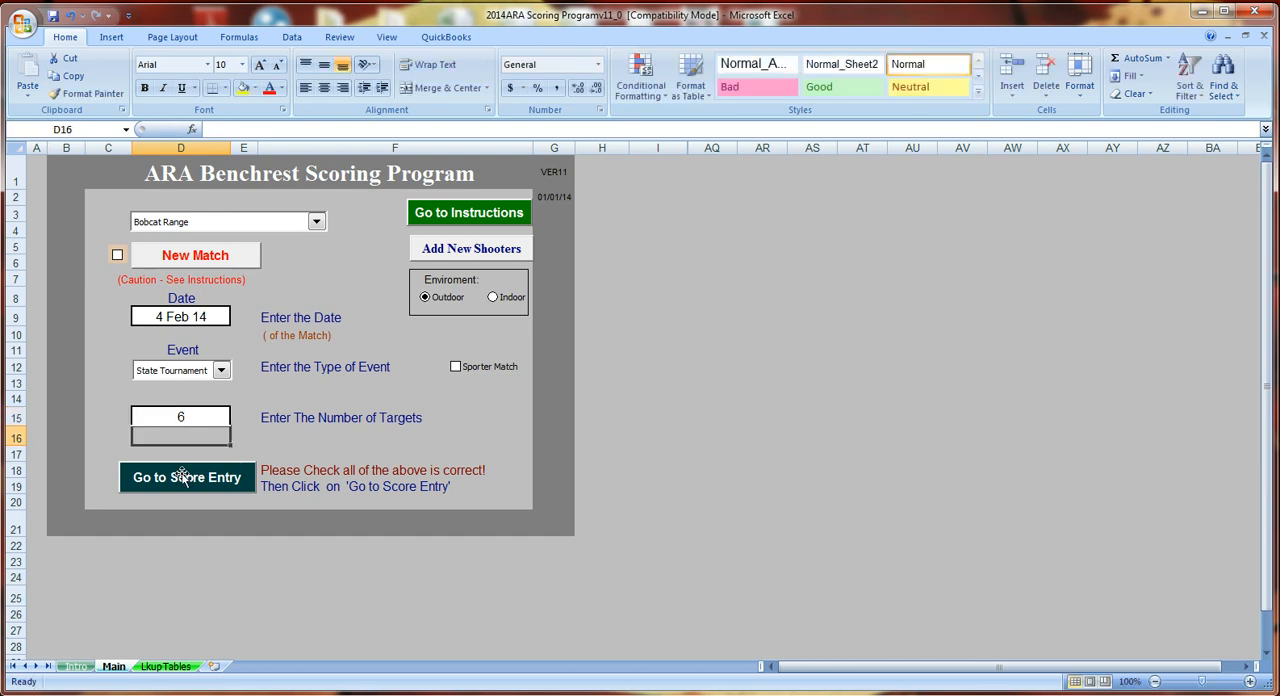
# - Go to score entry and enter a Tgt 5 score of 2000 for each of the three shooters
pyautogui.click(184, 478)
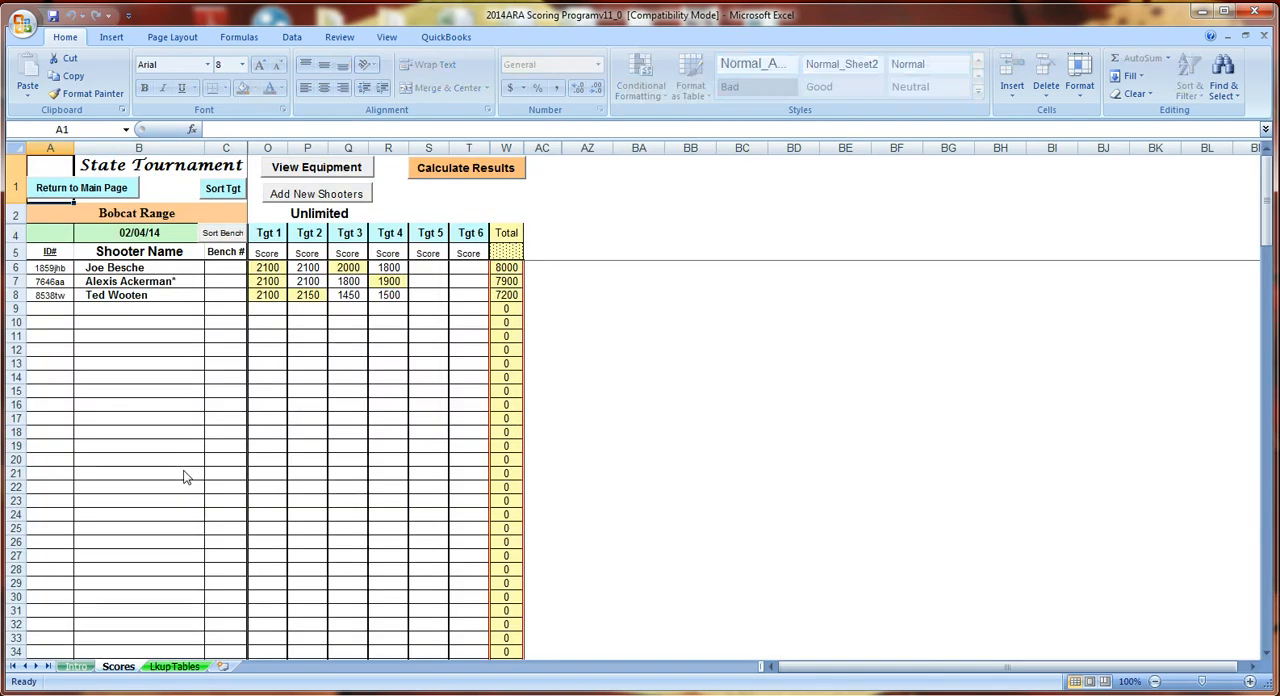
pyautogui.click(418, 268)
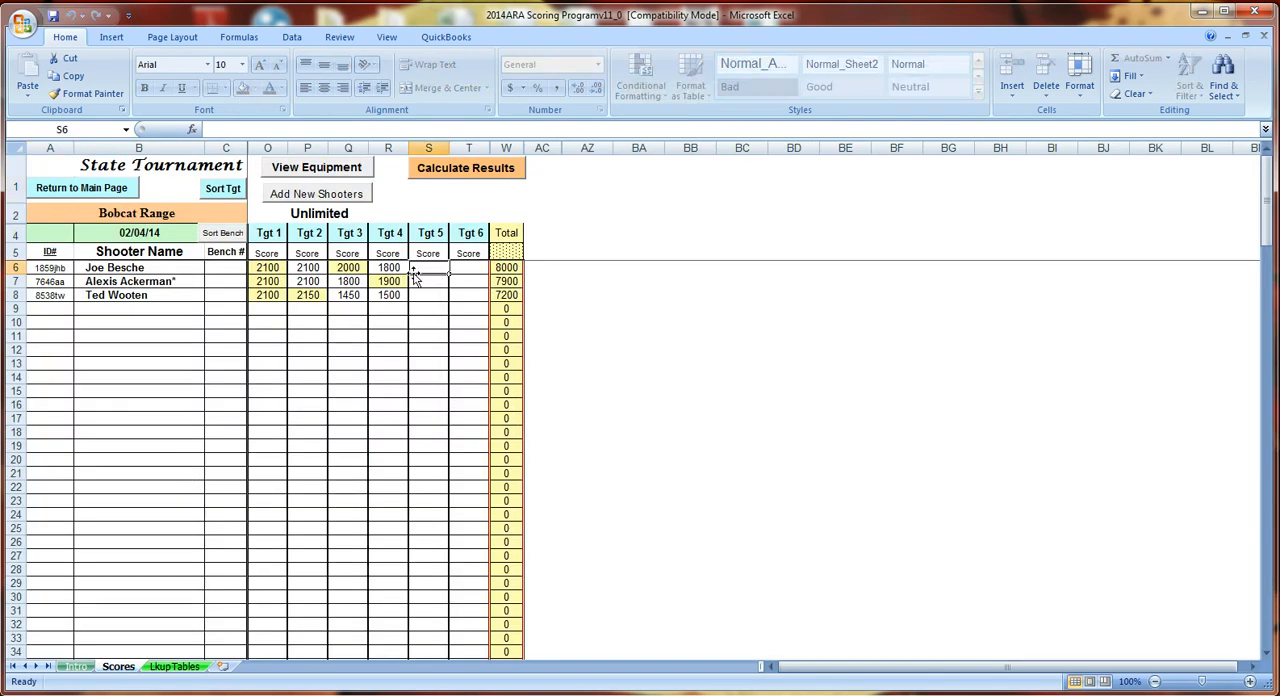
pyautogui.write('2000')
pyautogui.press('Return')
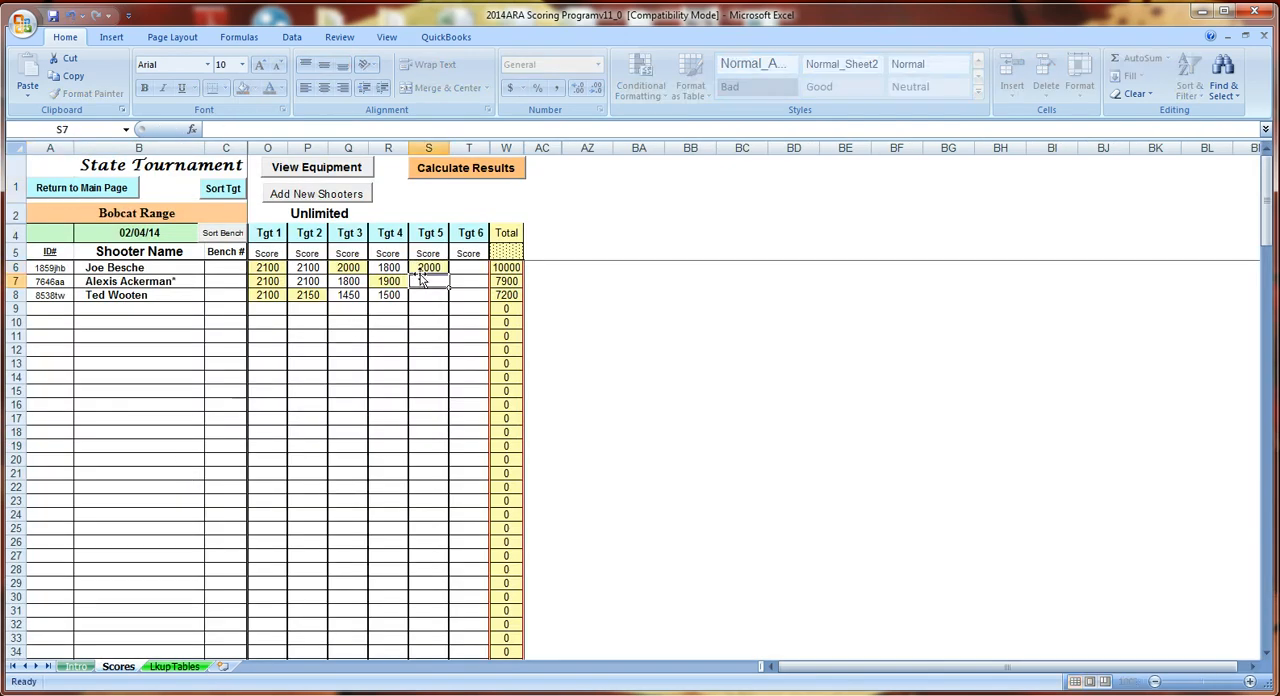
pyautogui.write('2000')
pyautogui.press('Return')
pyautogui.write('2000')
pyautogui.press('Tab')
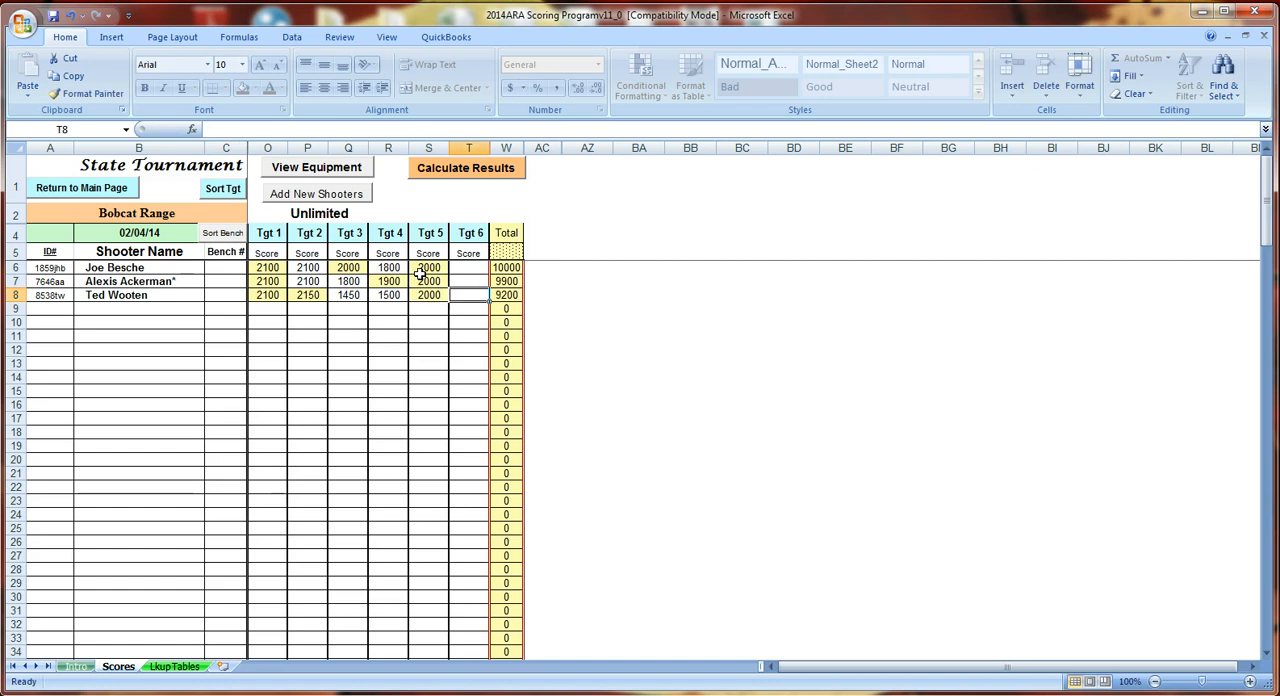
# - Enter a Tgt 6 score of 2100 for each of the three shooters
pyautogui.press('Up')
pyautogui.press('Up')
pyautogui.write('2100')
pyautogui.press('Return')
pyautogui.write('2100')
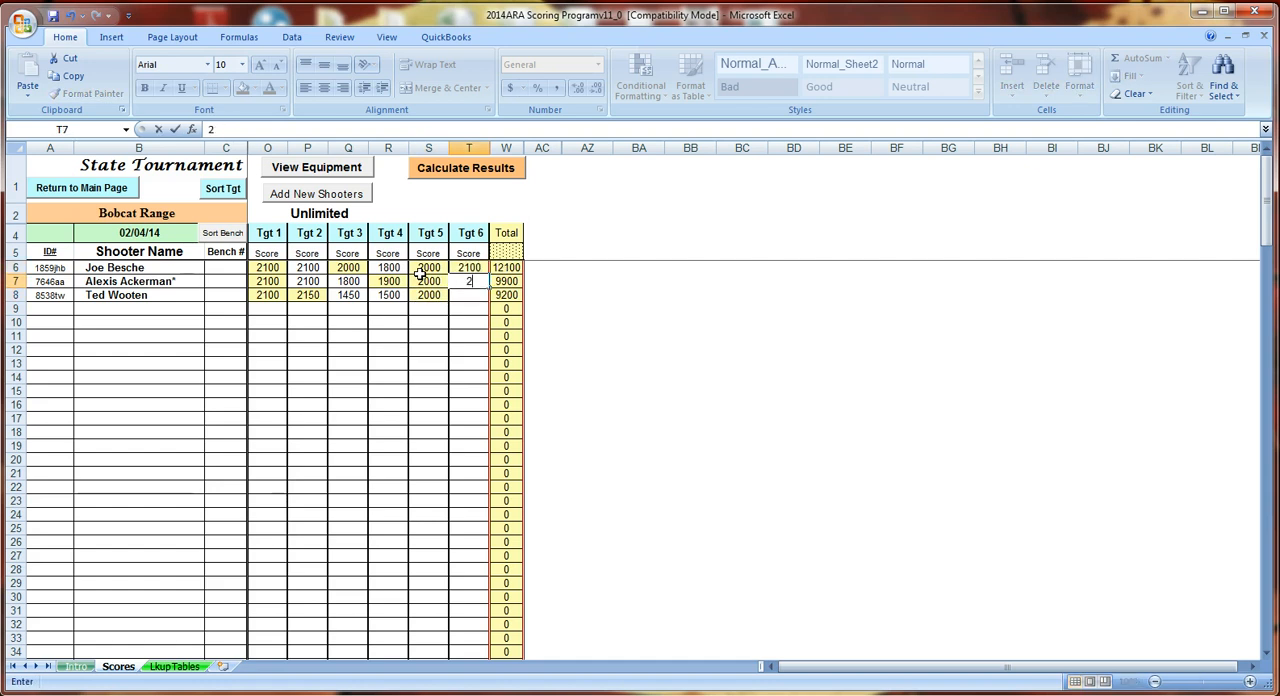
pyautogui.press('Return')
pyautogui.write('2100')
pyautogui.press('Return')
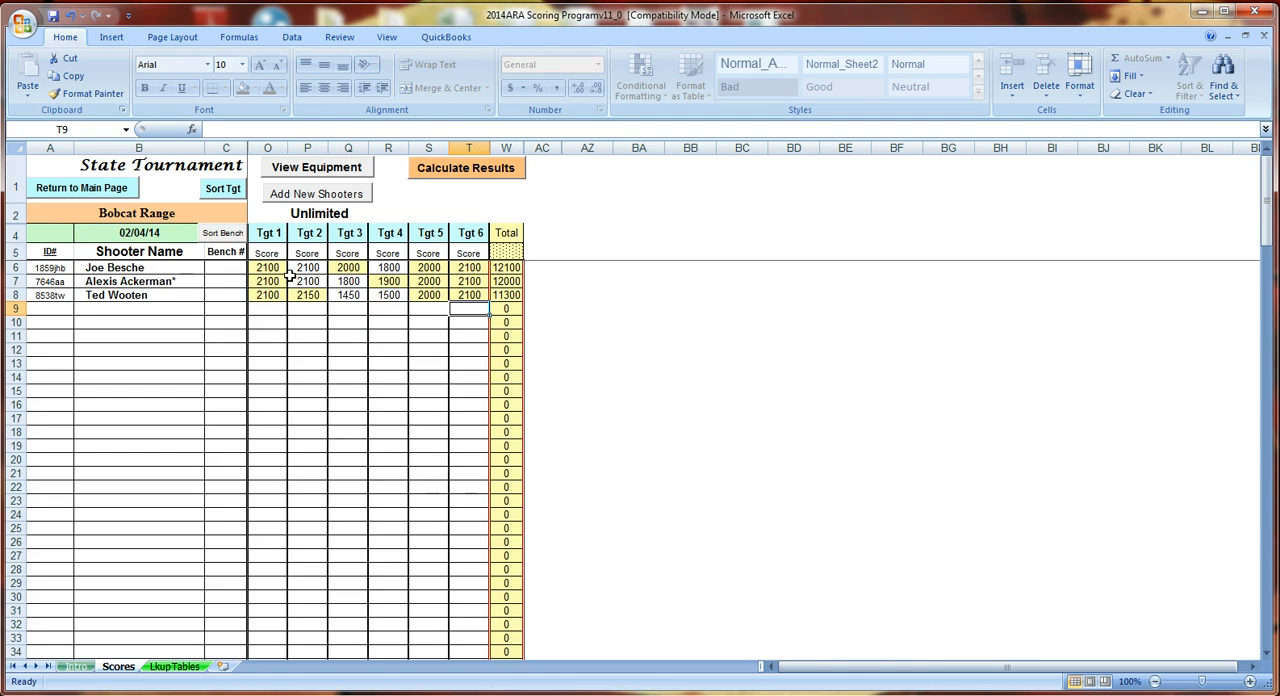
# - Calculate the match results and create the e-mail file from them
pyautogui.click(459, 168)
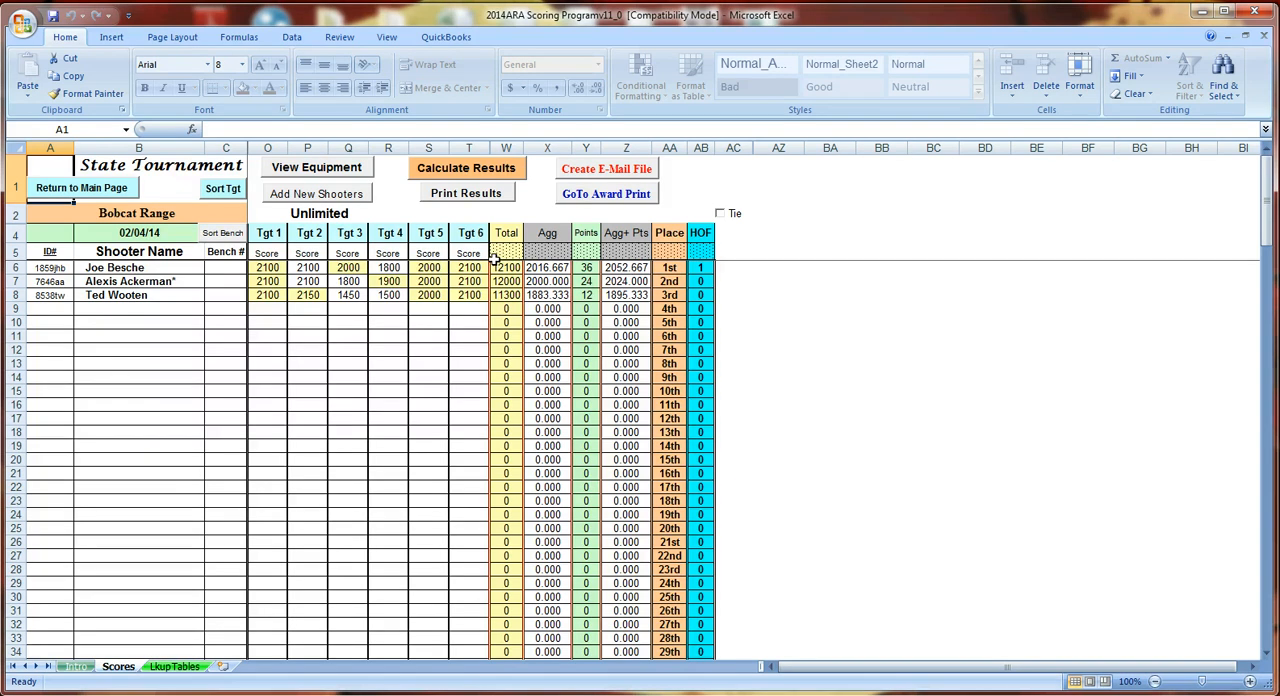
pyautogui.click(607, 168)
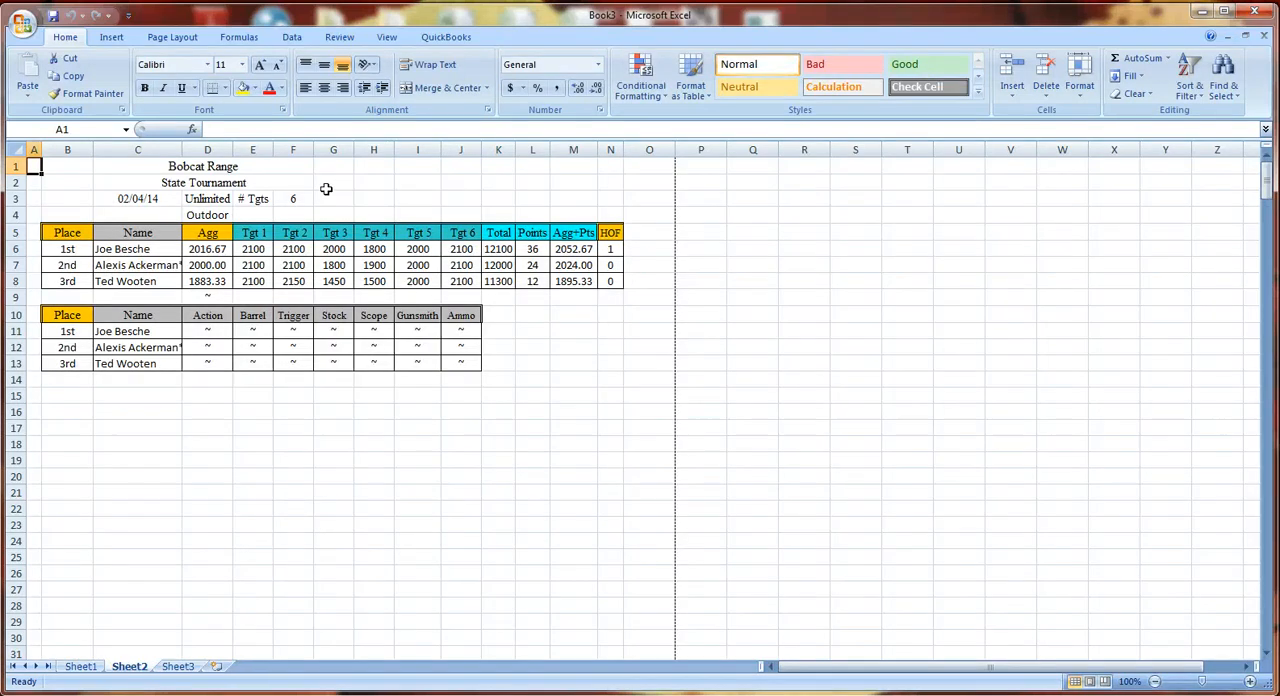
# - Bring up Save As for the new results workbook and cancel it without saving
pyautogui.click(20, 24)
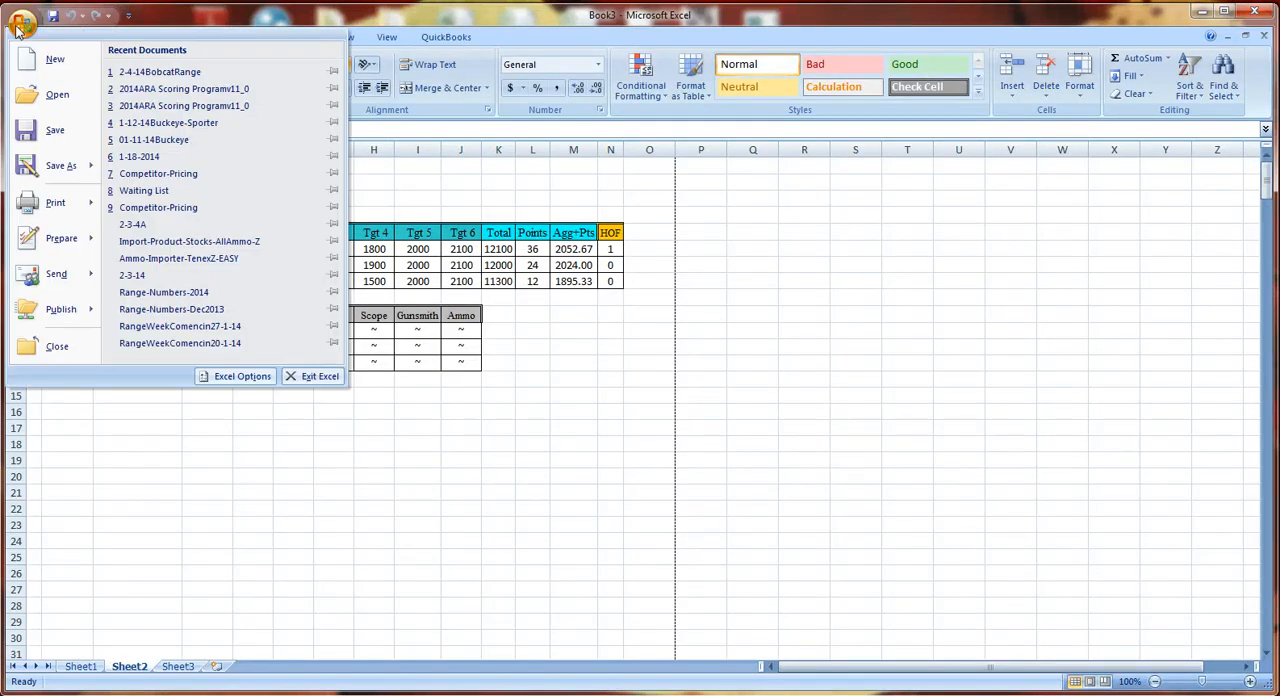
pyautogui.moveTo(57, 166)
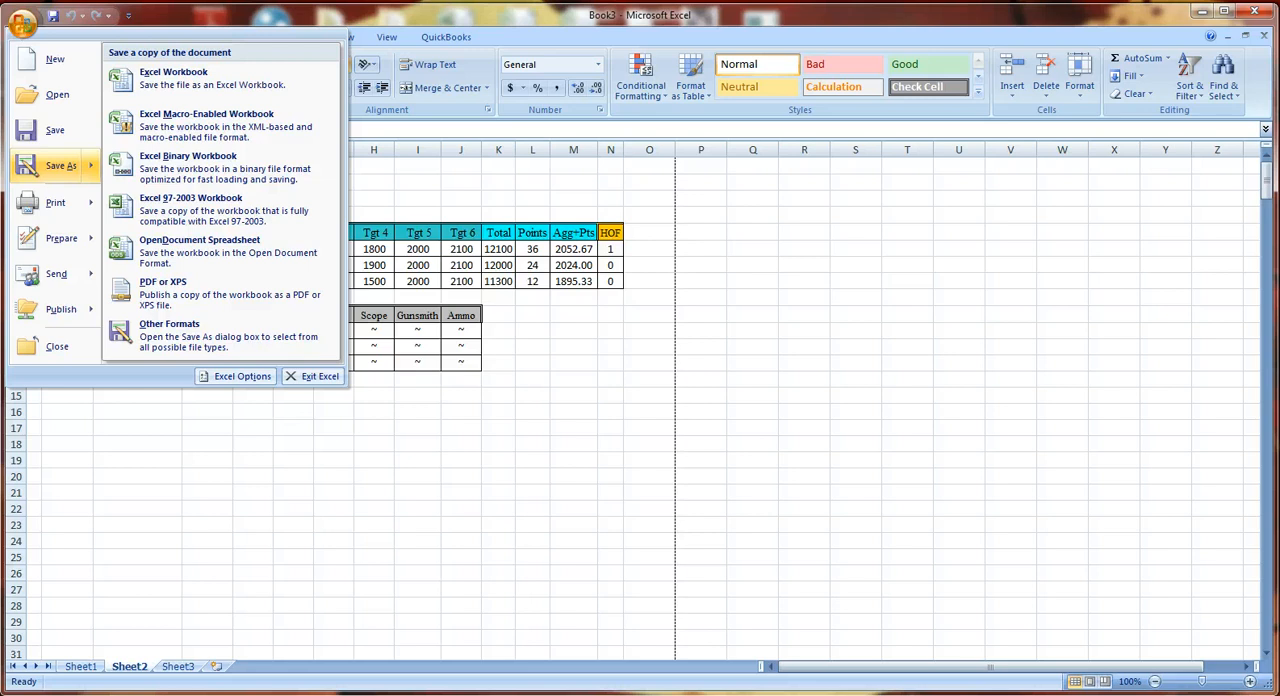
pyautogui.click(24, 170)
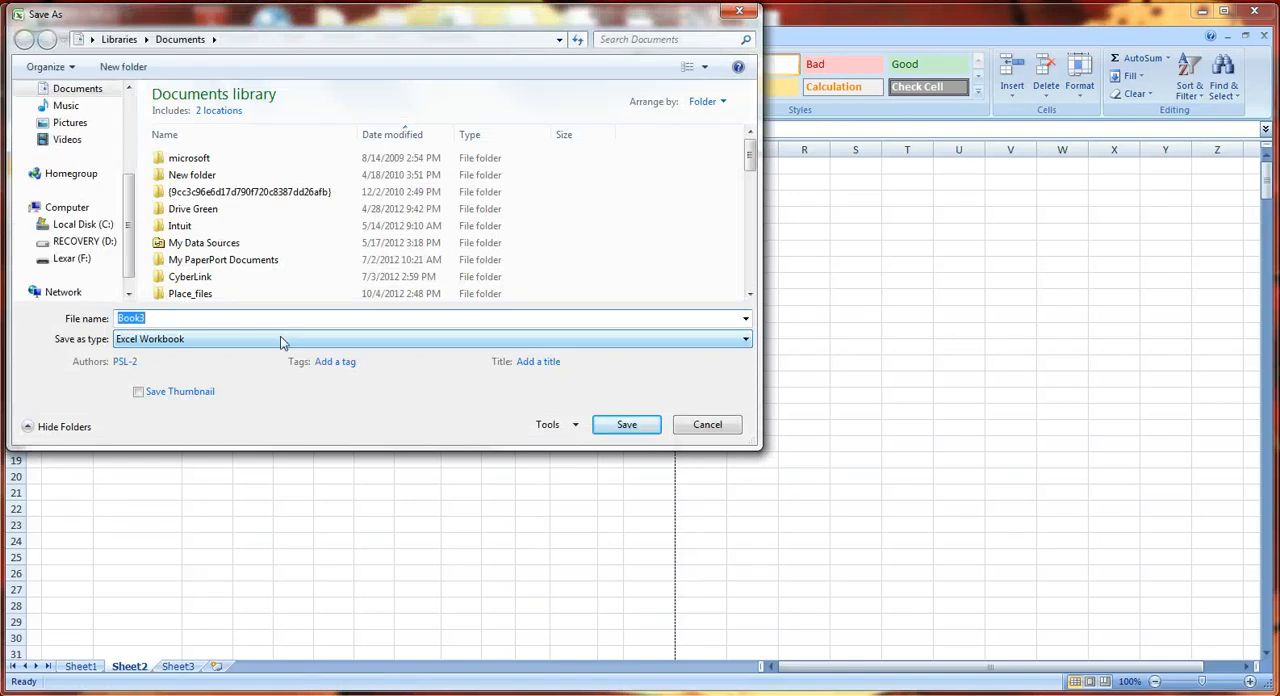
pyautogui.scroll(3, 60, 190)
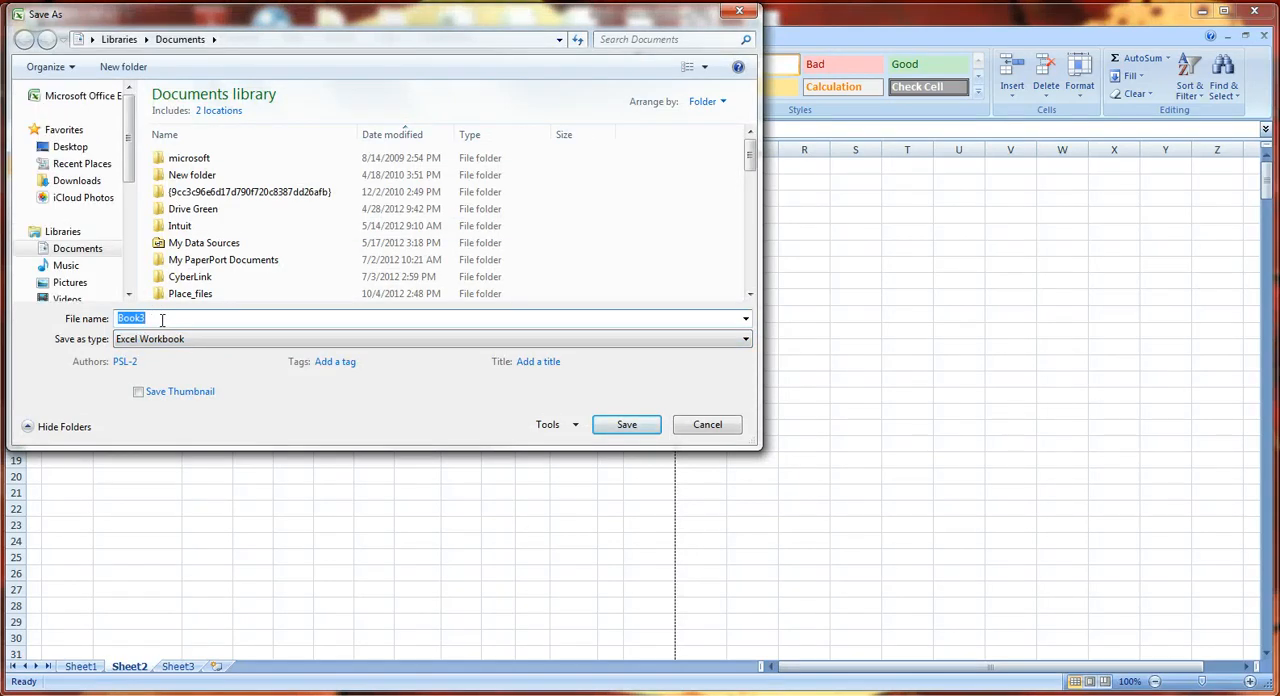
pyautogui.click(718, 430)
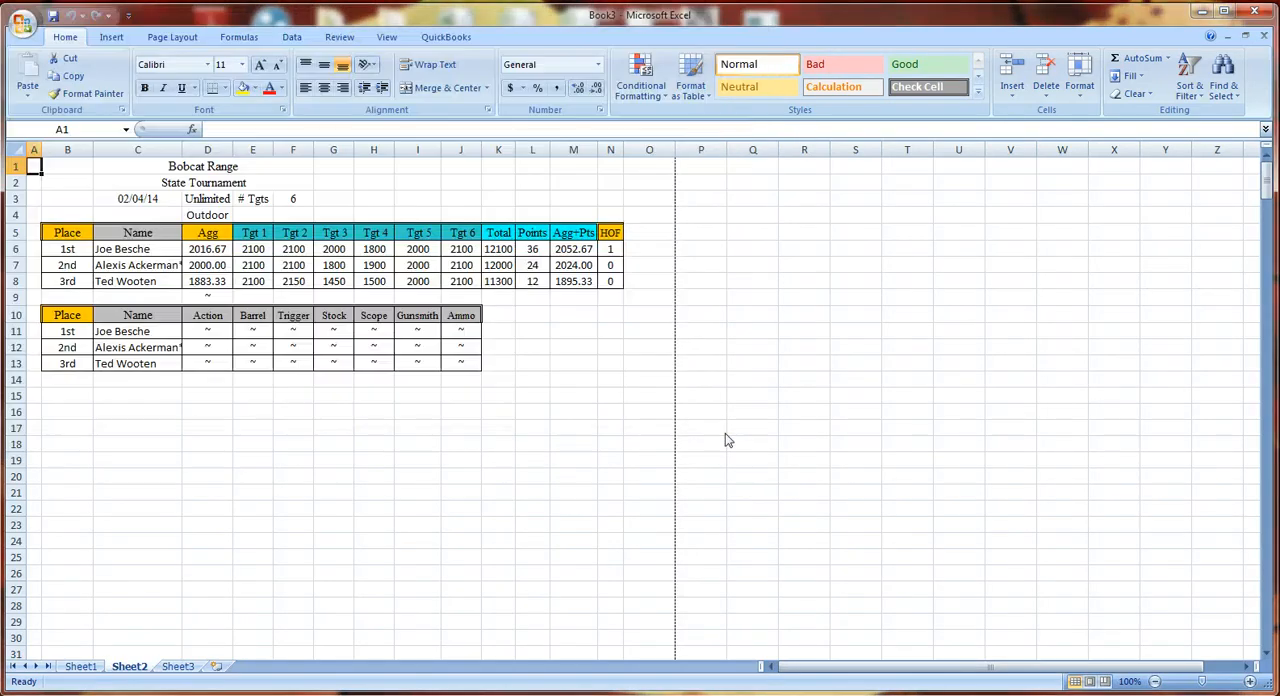
# - Select the results range B1:N13, set printing to the selection only, and cancel the print
pyautogui.click(59, 167)
pyautogui.moveTo(59, 167); pyautogui.dragTo(614, 364)
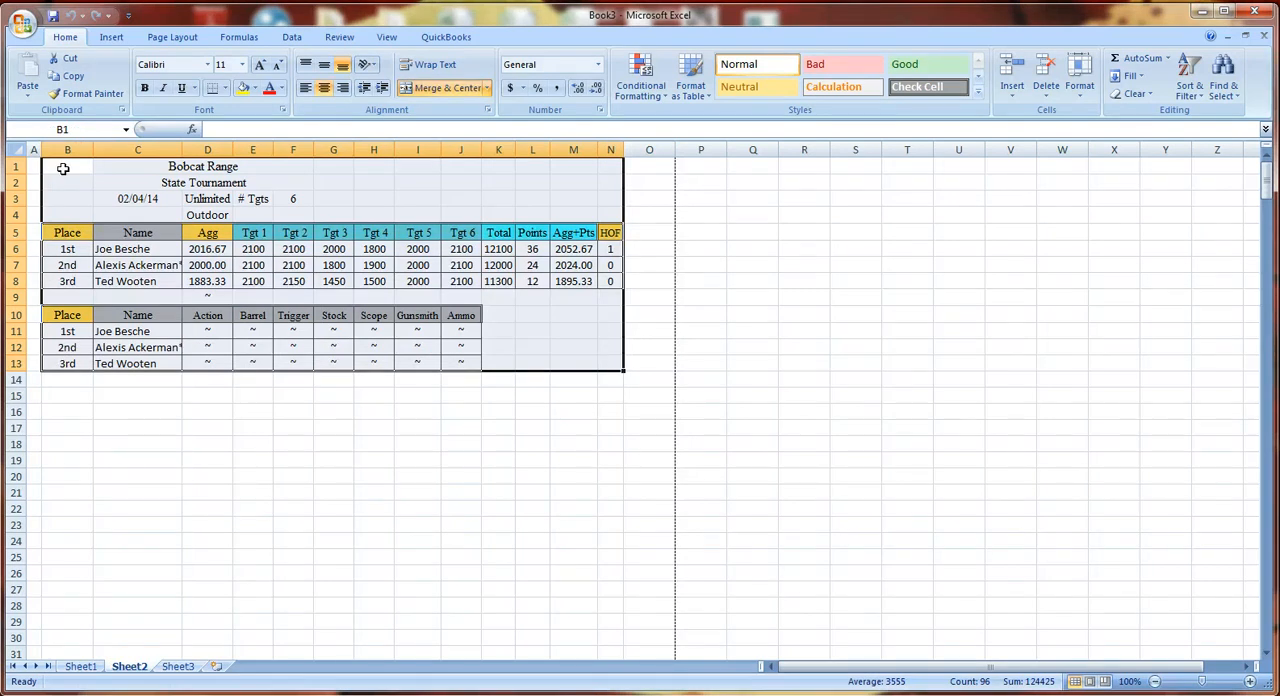
pyautogui.click(62, 169)
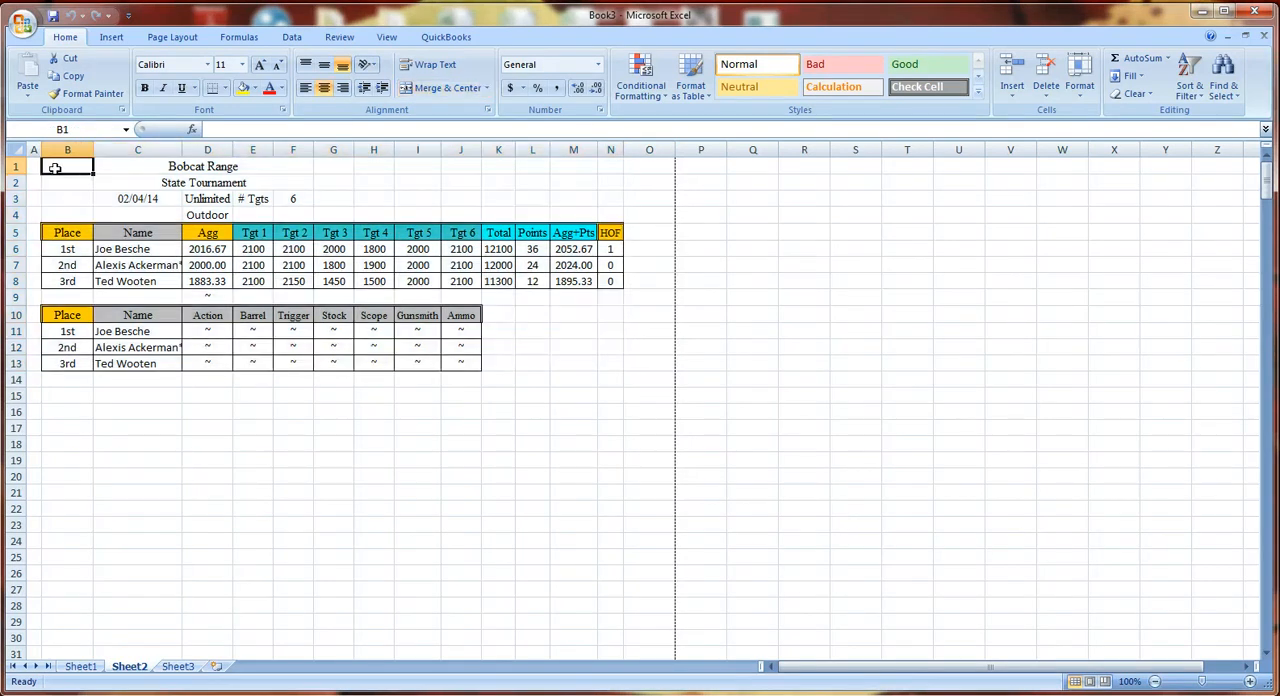
pyautogui.moveTo(55, 168); pyautogui.dragTo(600, 363)
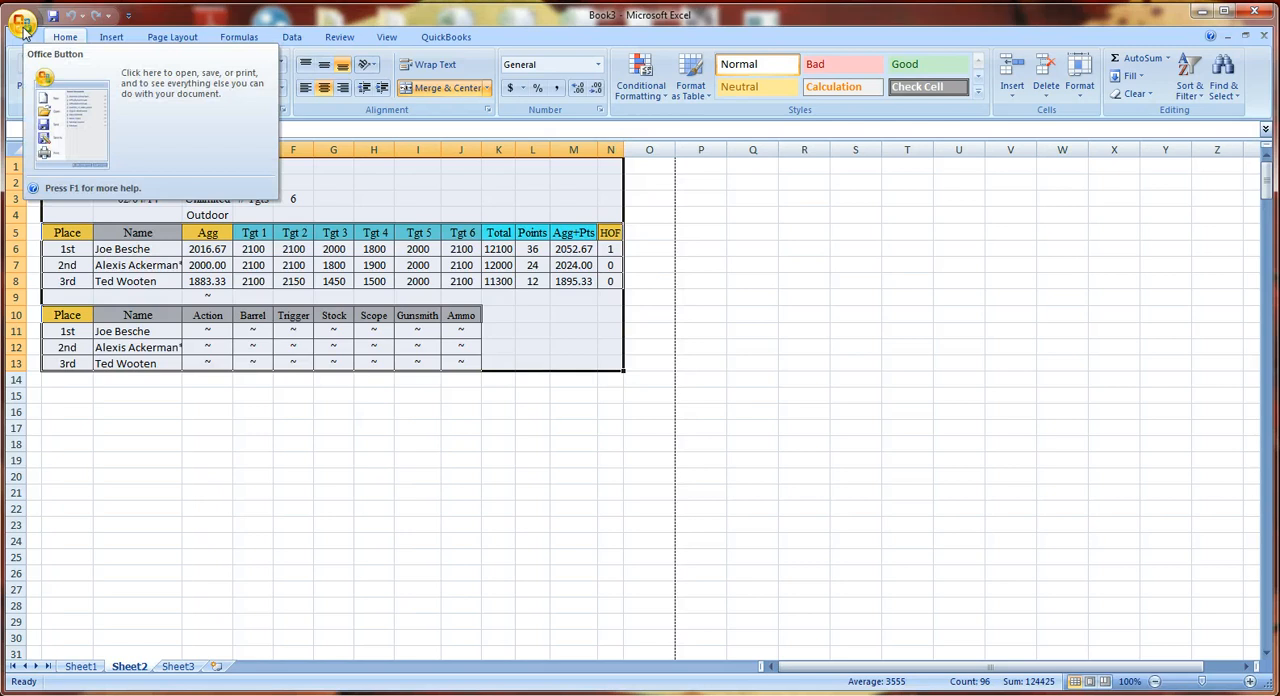
pyautogui.click(23, 28)
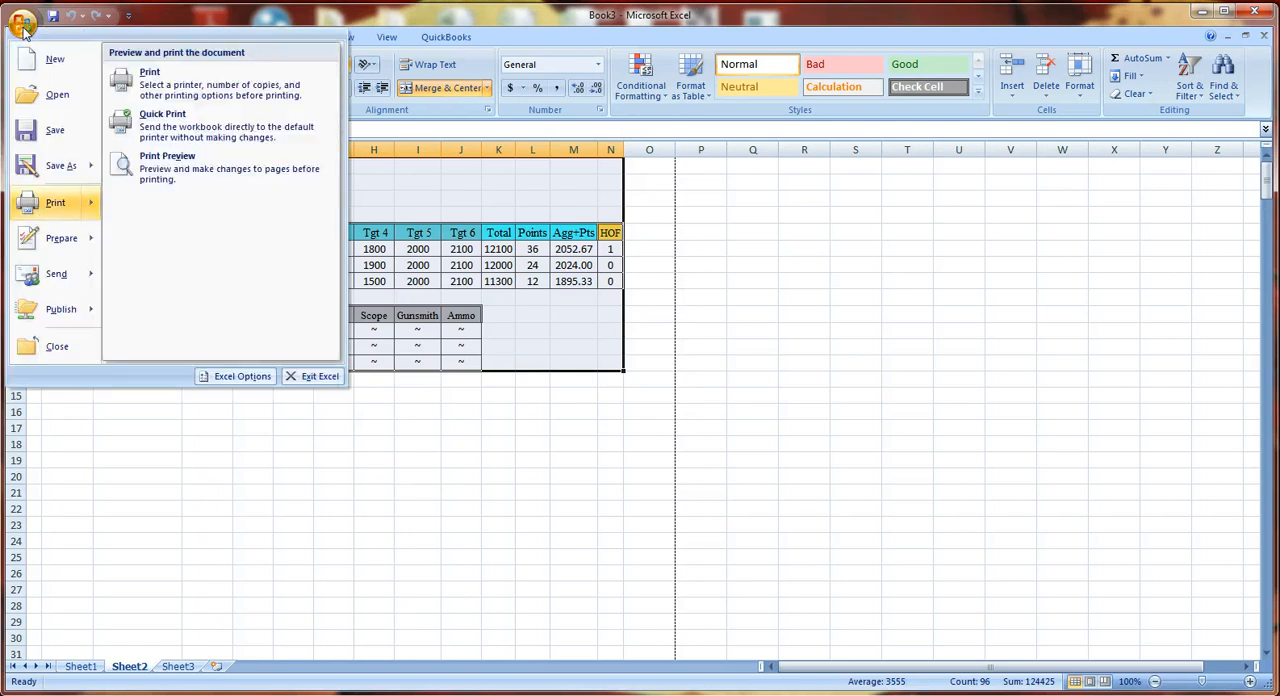
pyautogui.click(43, 203)
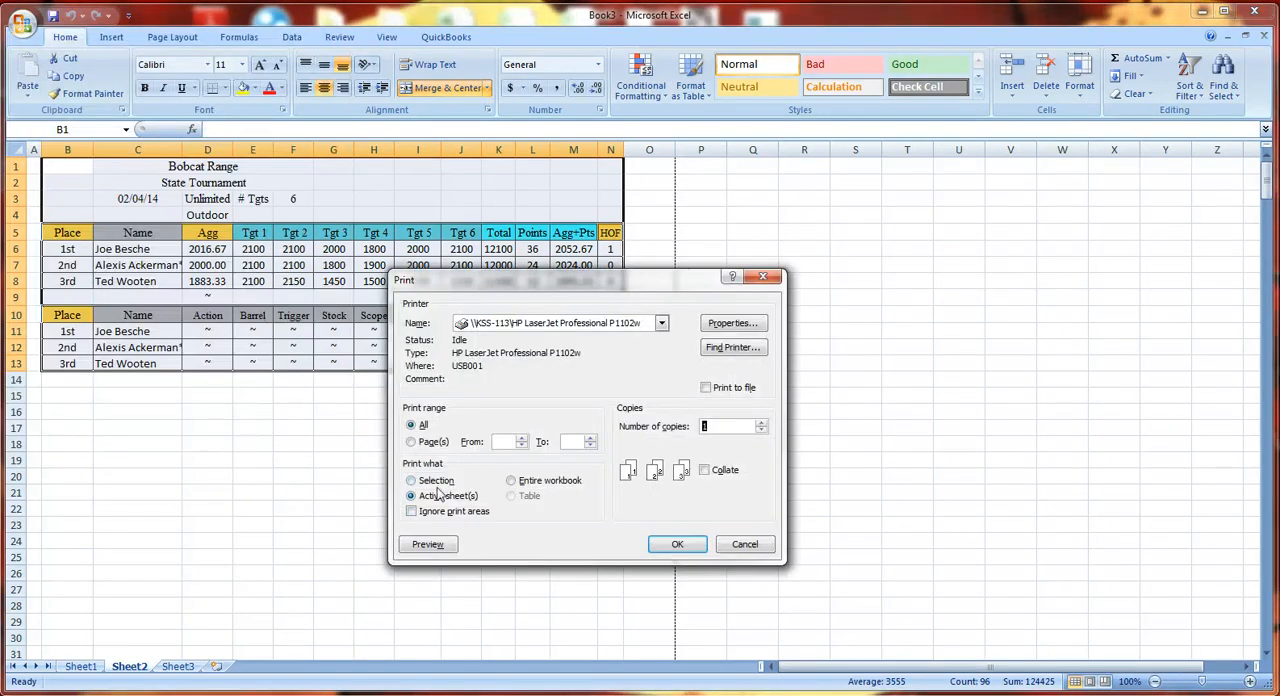
pyautogui.click(412, 481)
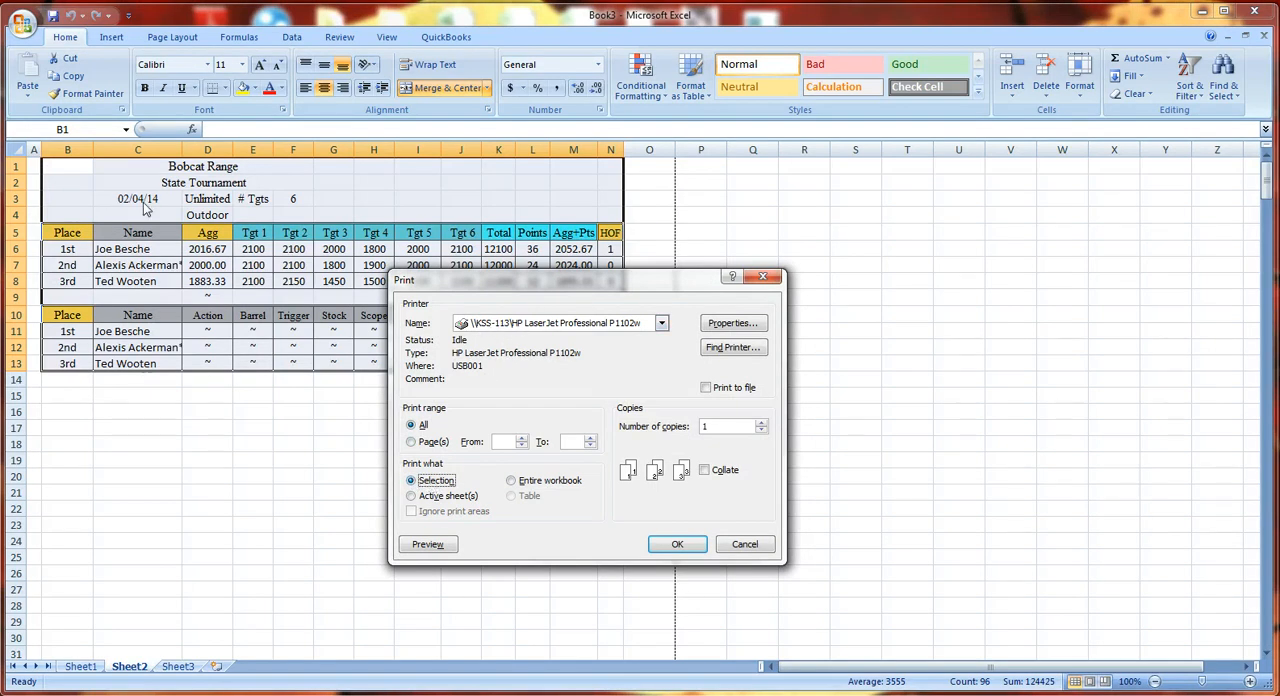
pyautogui.click(744, 546)
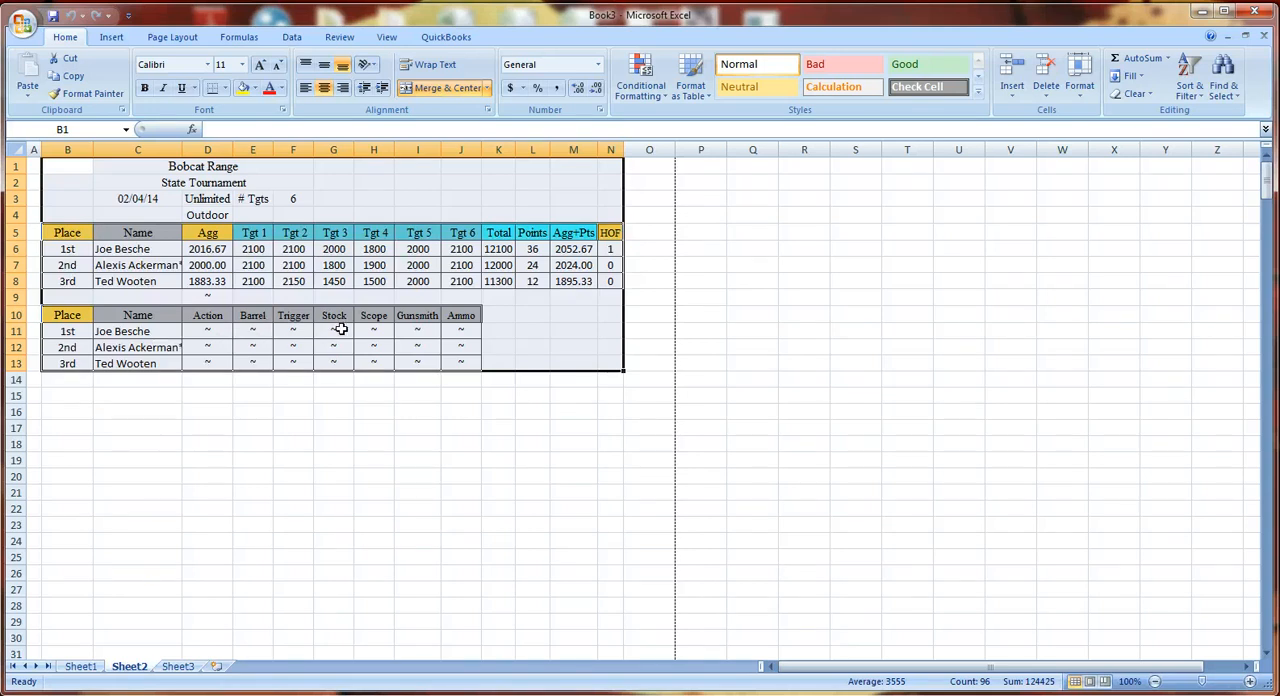
# - Close the results workbook without saving and open the award certificate page from the scores sheet
pyautogui.click(1271, 12)
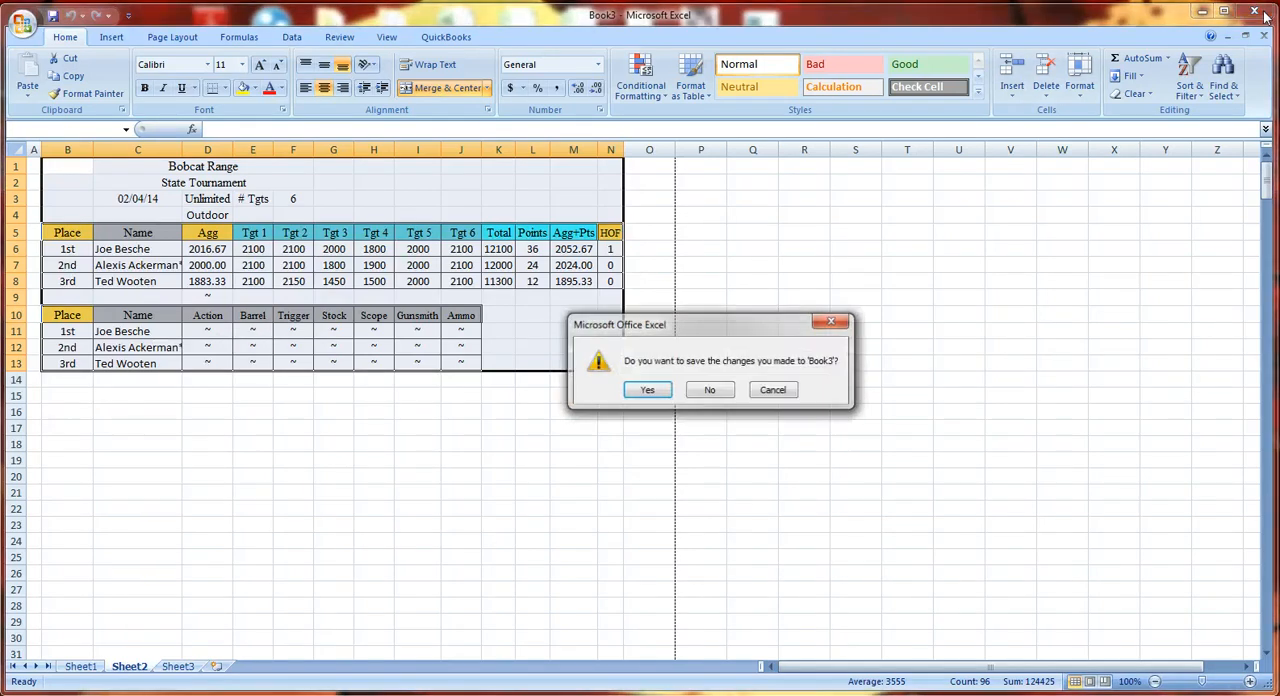
pyautogui.click(703, 392)
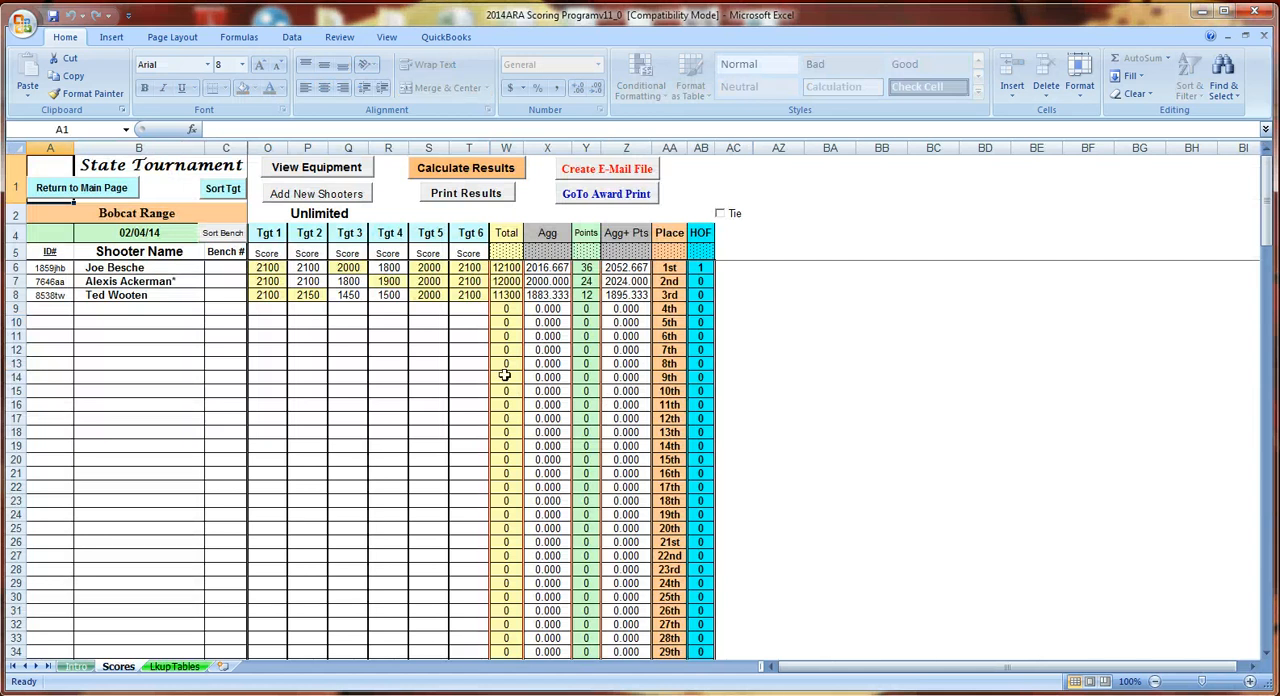
pyautogui.click(594, 196)
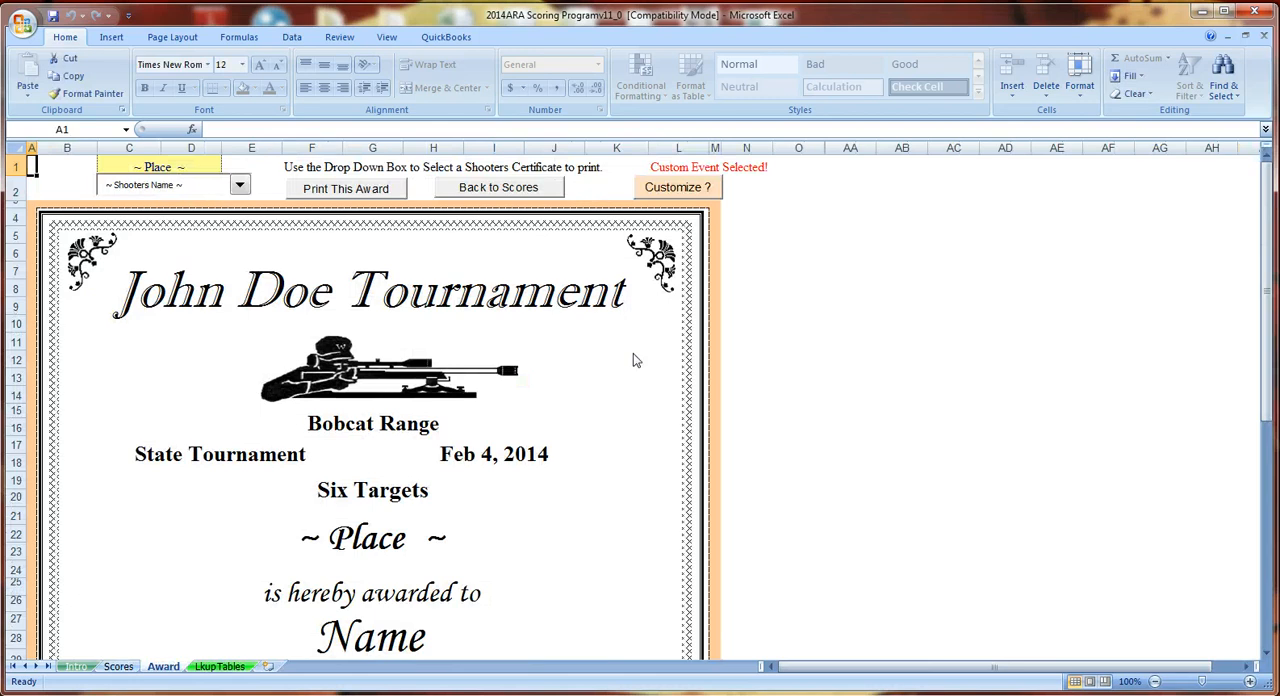
# - Turn off the Custom Event banner, clear its event title in F39, and return to the top of the certificate
pyautogui.scroll(-7, 624, 354)
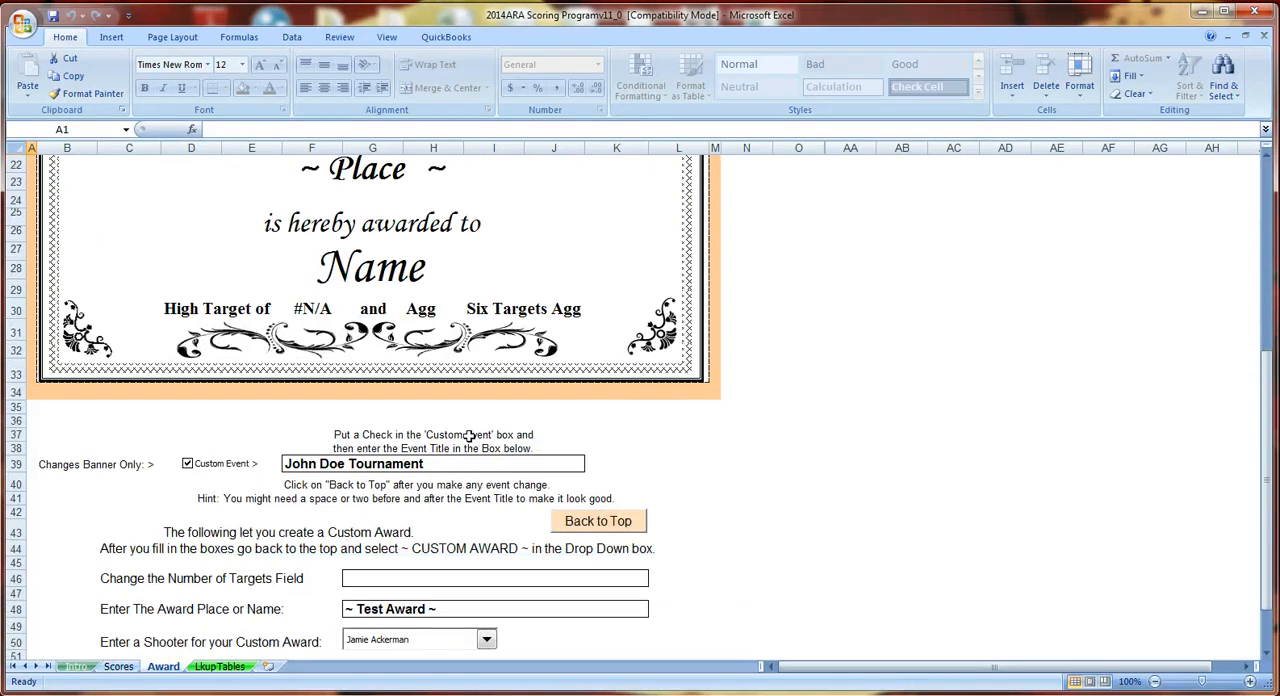
pyautogui.scroll(7, 480, 425)
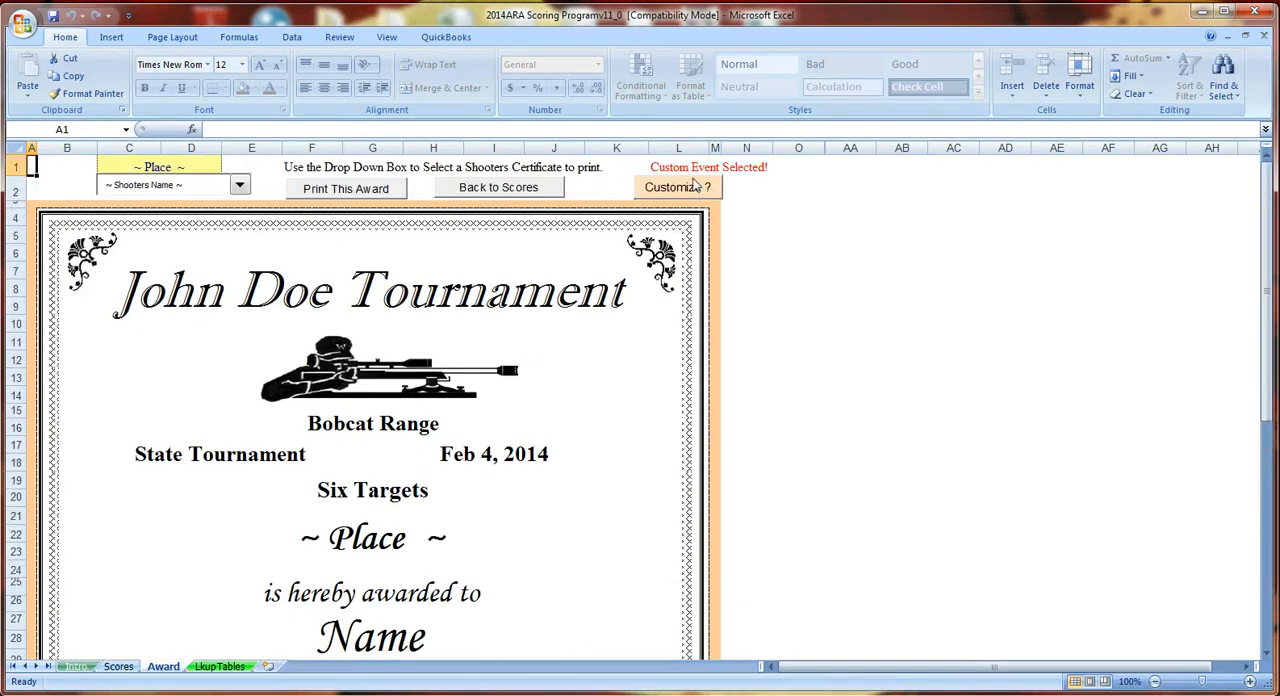
pyautogui.scroll(-3, 674, 193)
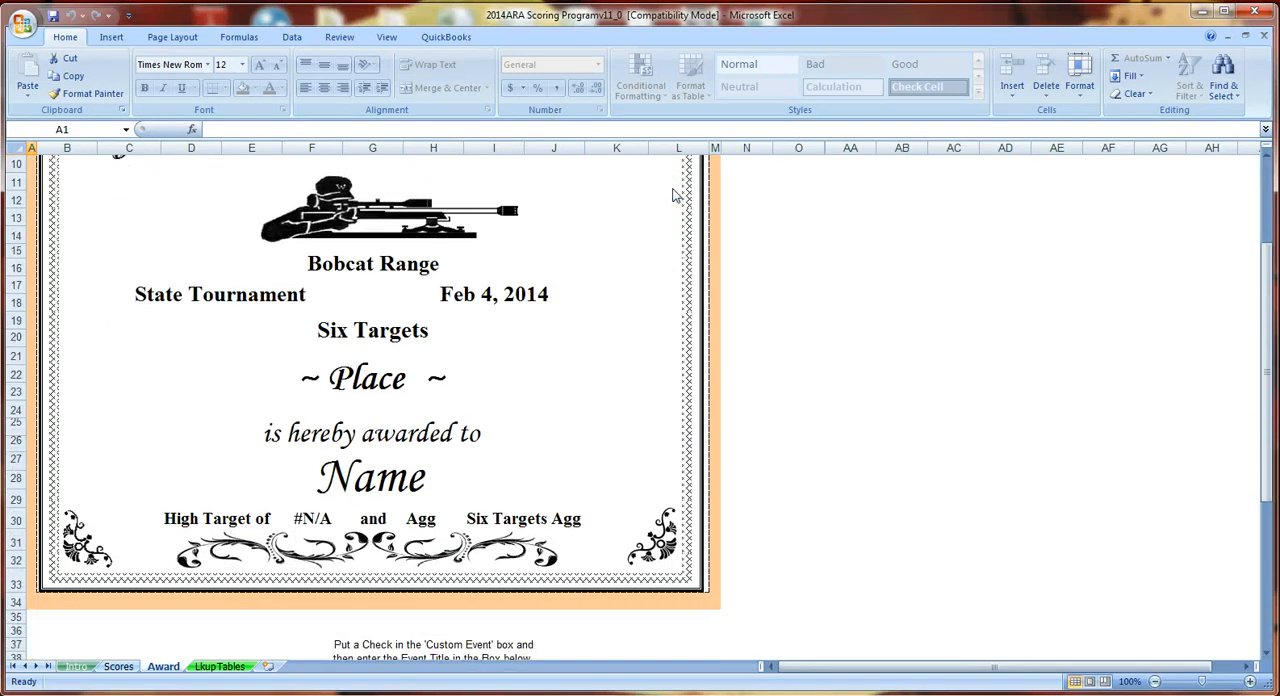
pyautogui.scroll(-2, 612, 300)
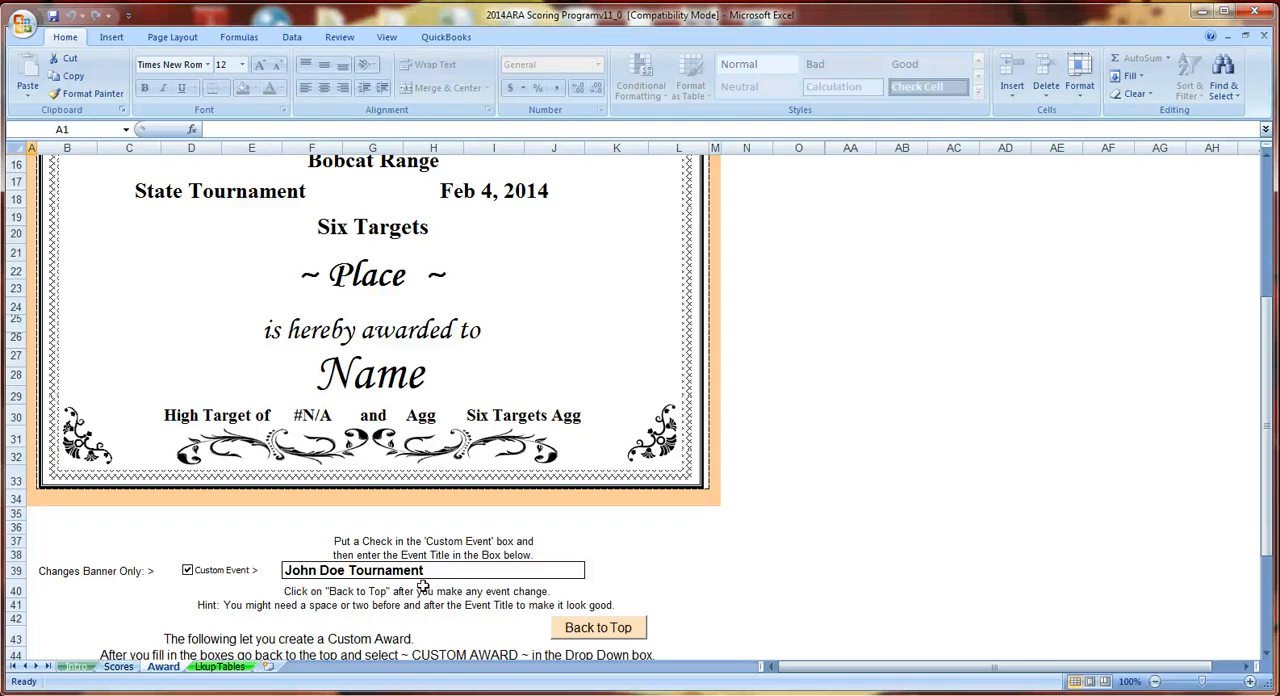
pyautogui.click(187, 571)
pyautogui.doubleClick(431, 571)
pyautogui.moveTo(431, 571); pyautogui.dragTo(263, 568)
pyautogui.press('Delete')
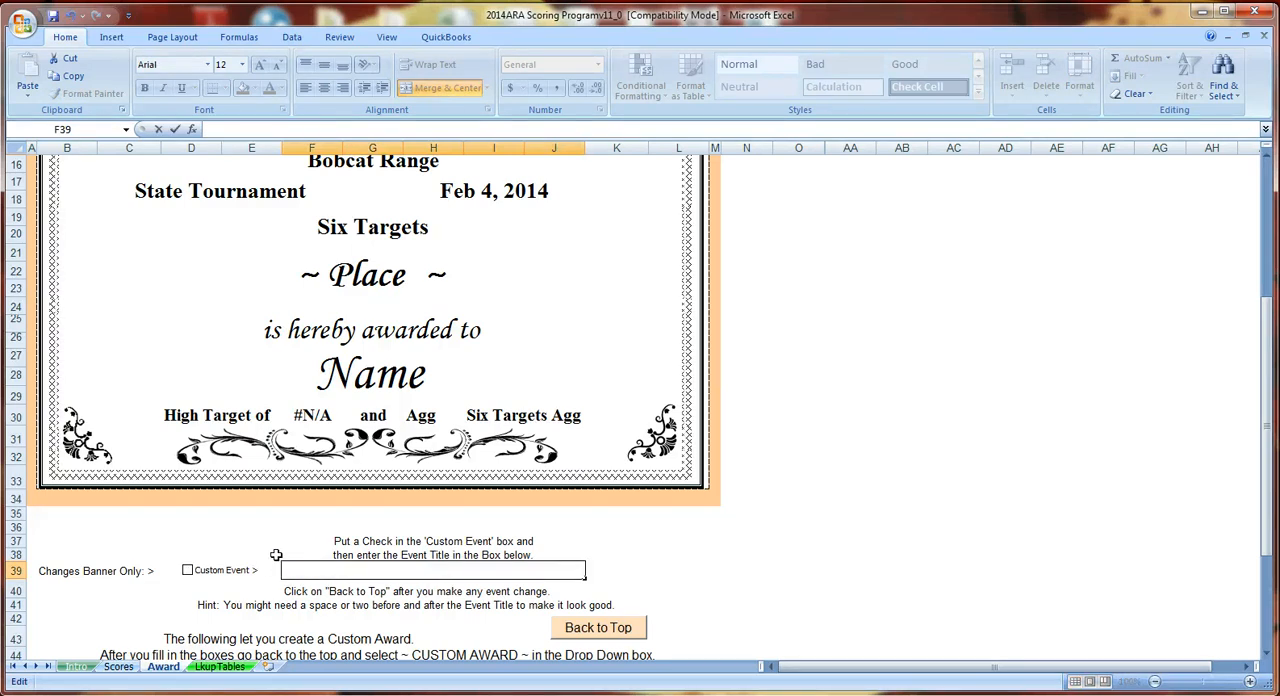
pyautogui.scroll(1, 276, 555)
pyautogui.scroll(-3, 276, 555)
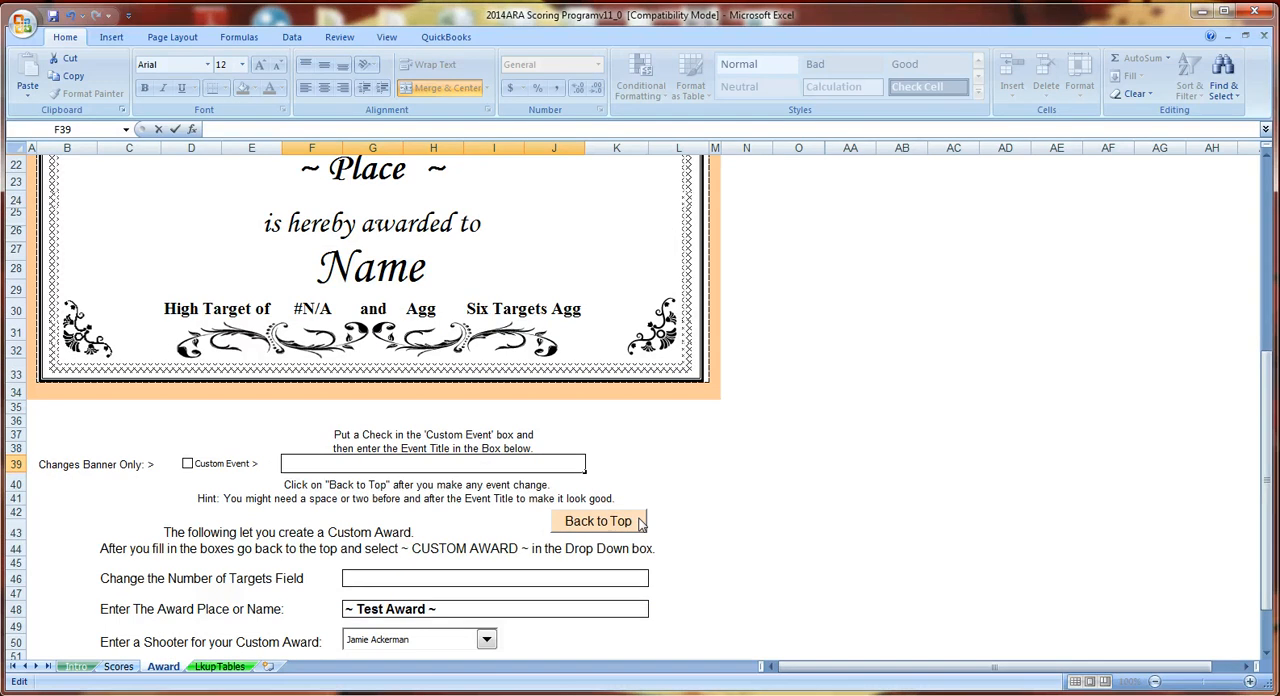
pyautogui.click(598, 521)
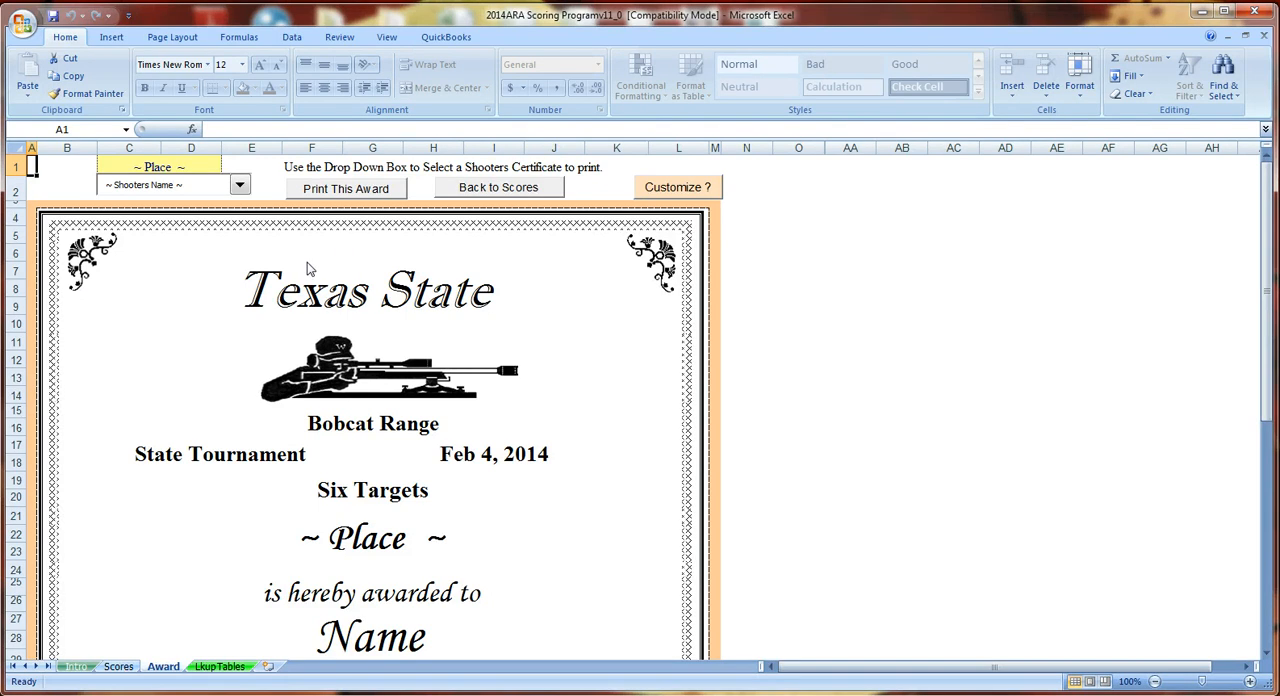
# - Choose the 1st place overall shooter for the award and review the whole certificate
pyautogui.click(246, 190)
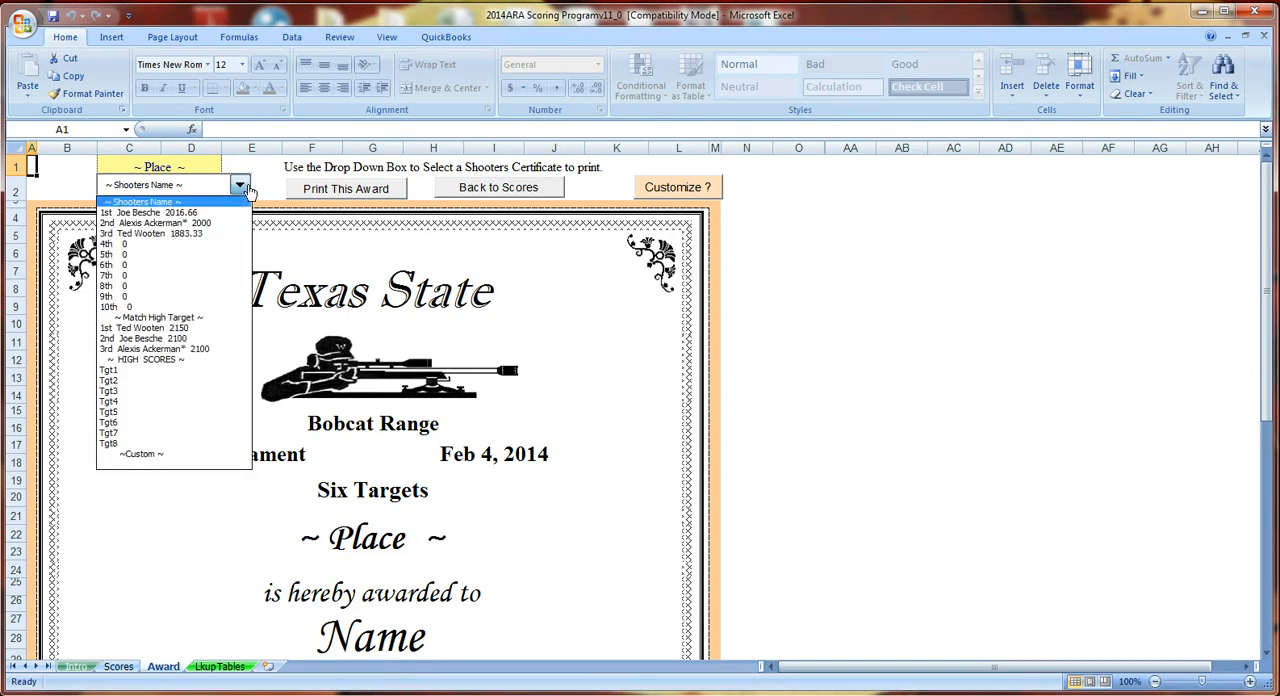
pyautogui.click(148, 213)
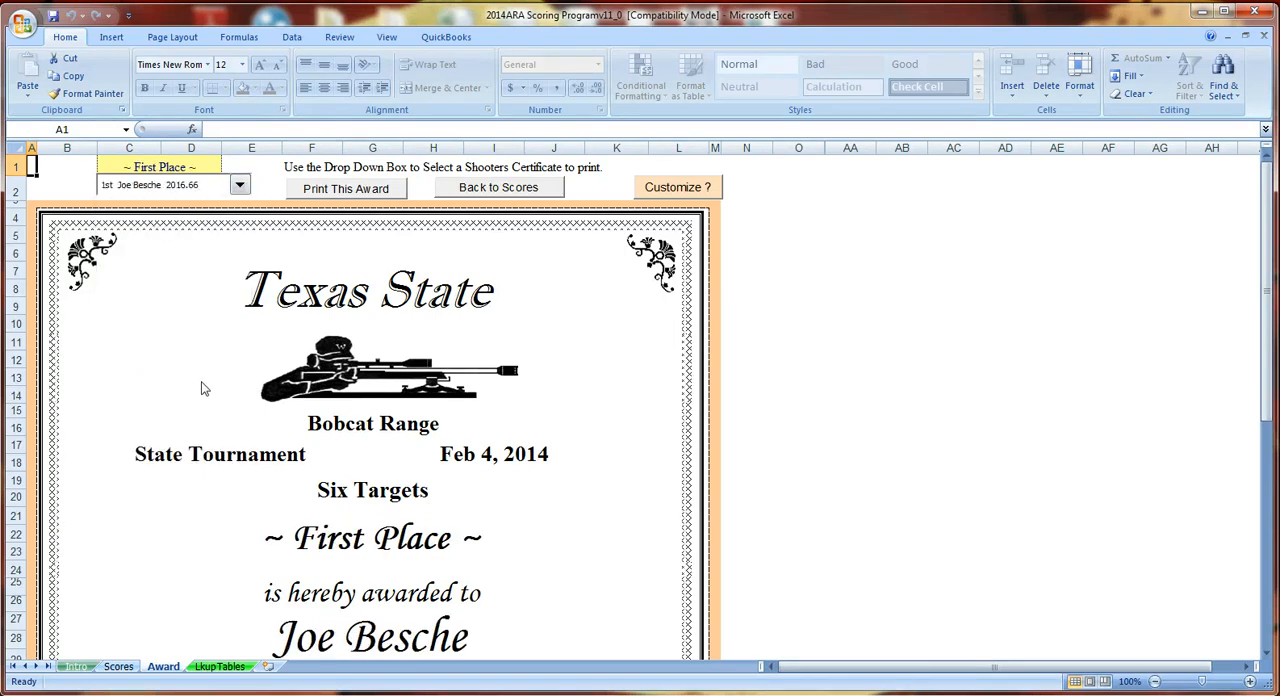
pyautogui.scroll(-2, 340, 375)
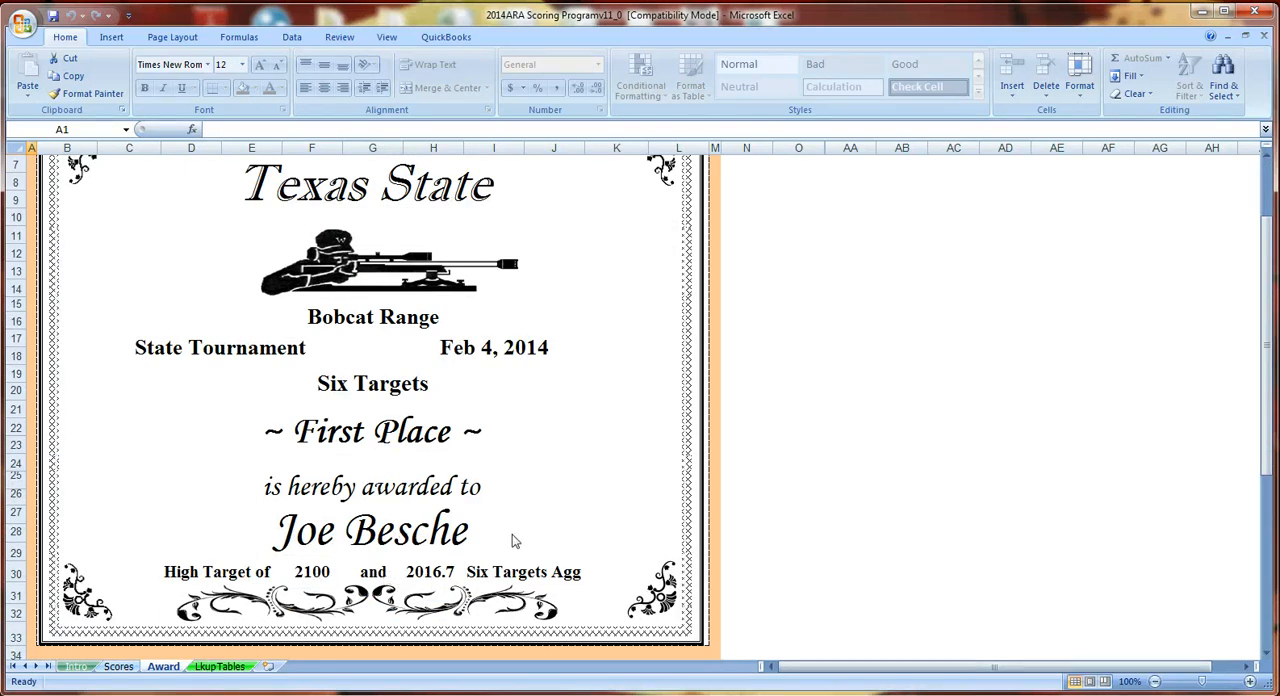
pyautogui.scroll(-3, 514, 540)
pyautogui.scroll(3, 514, 540)
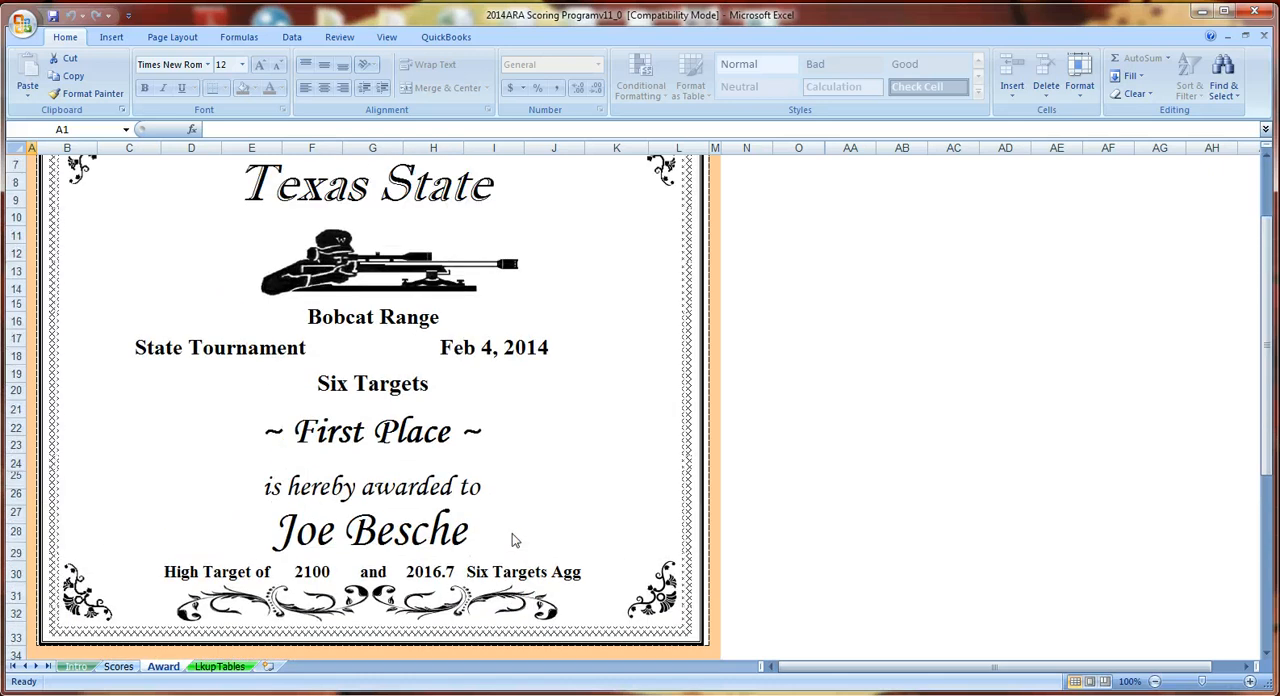
pyautogui.scroll(1, 506, 471)
pyautogui.scroll(-3, 508, 427)
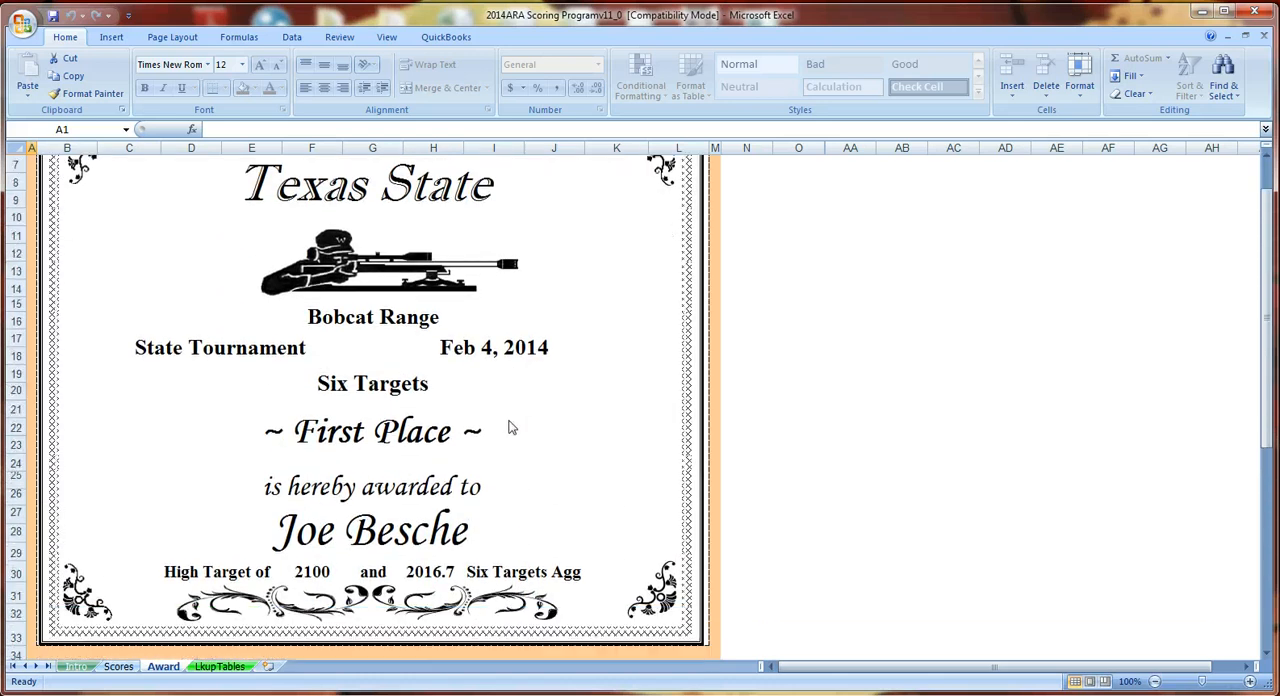
pyautogui.scroll(-1, 508, 427)
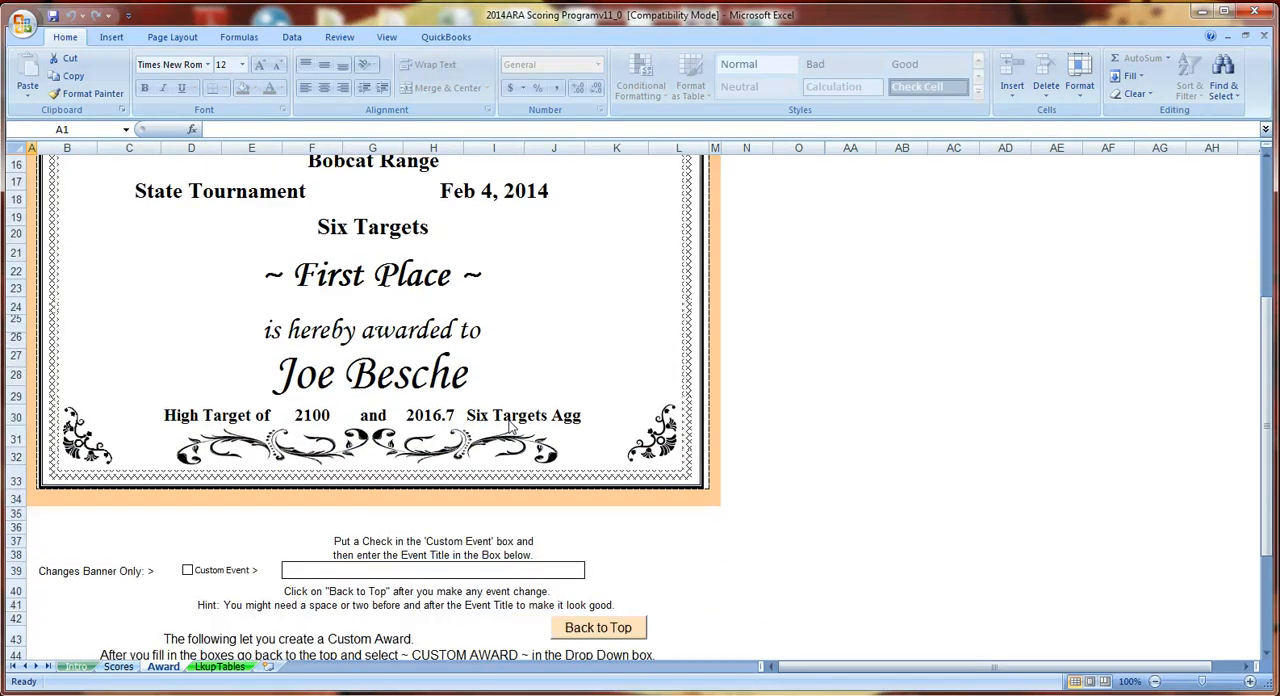
pyautogui.scroll(5, 508, 427)
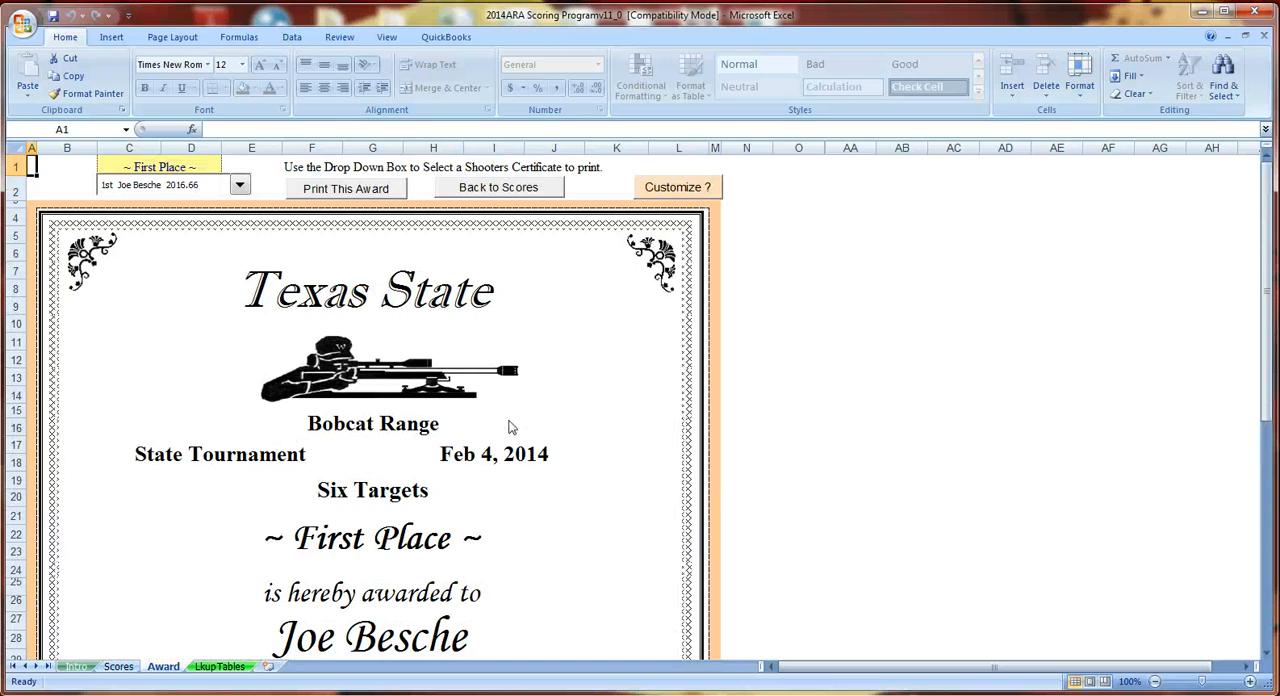
# - Enable Custom Event with the title "John Memorial Tournament" and return to the top of the certificate
pyautogui.click(670, 190)
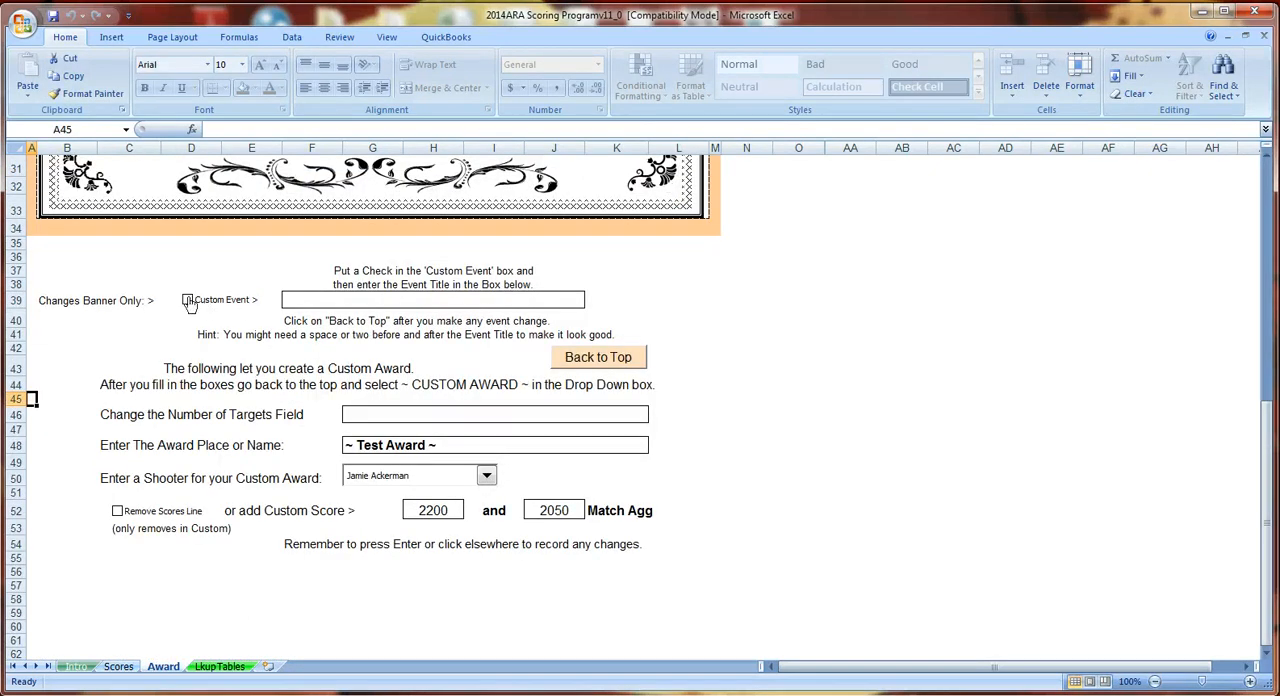
pyautogui.click(314, 299)
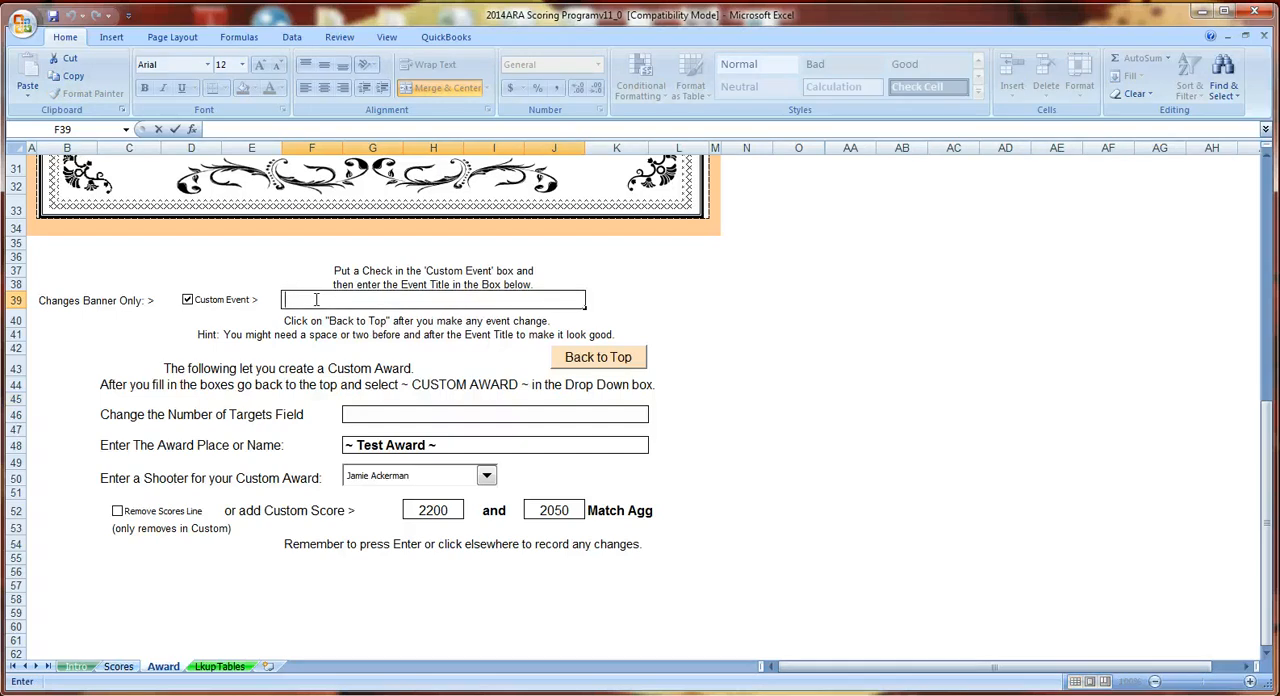
pyautogui.write('John Me')
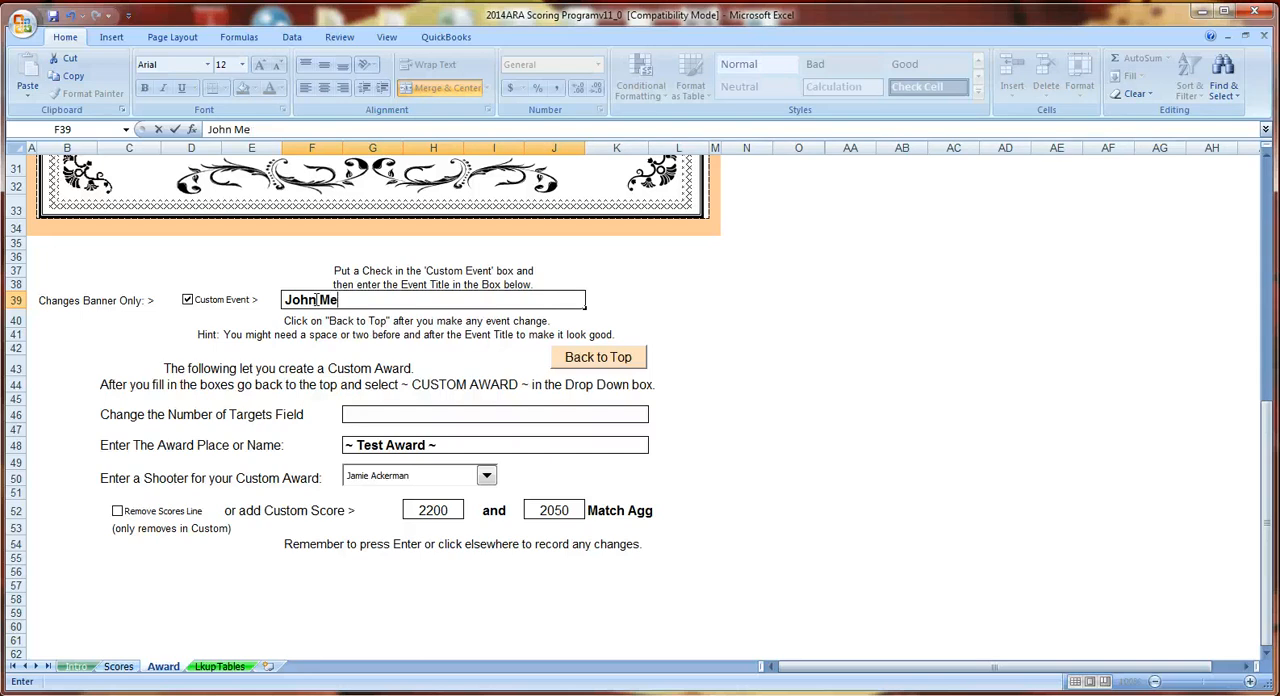
pyautogui.write('morial To')
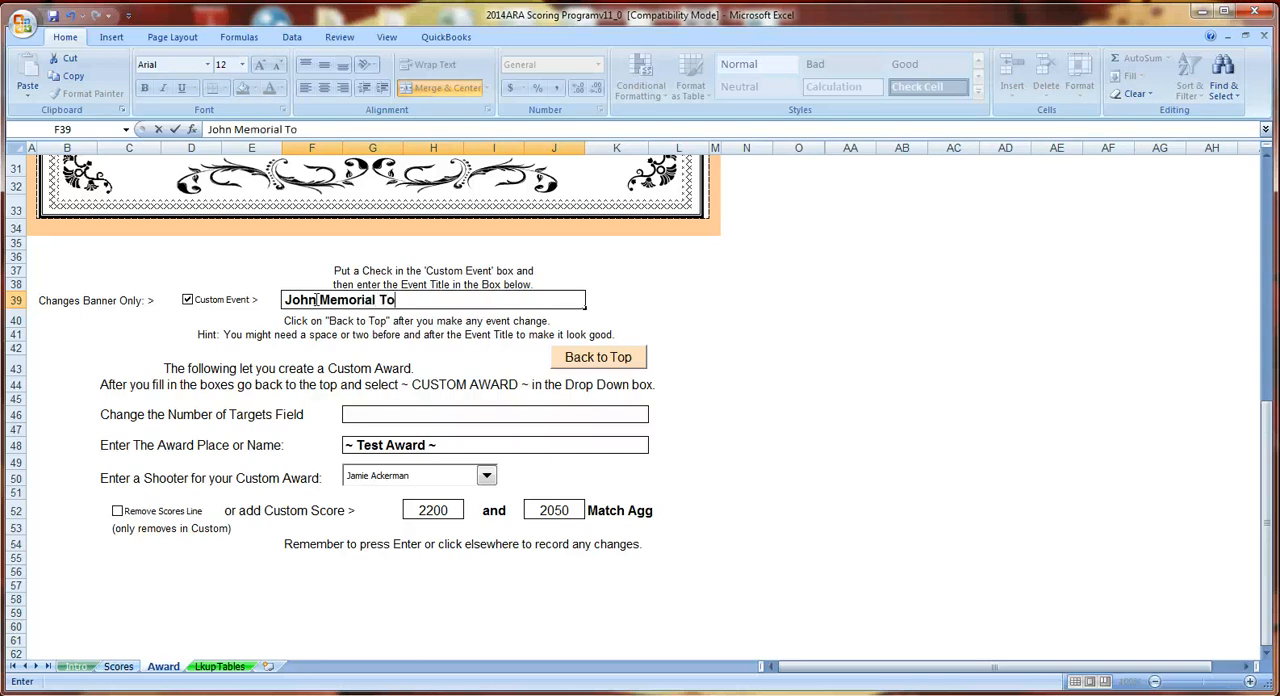
pyautogui.write('urnament')
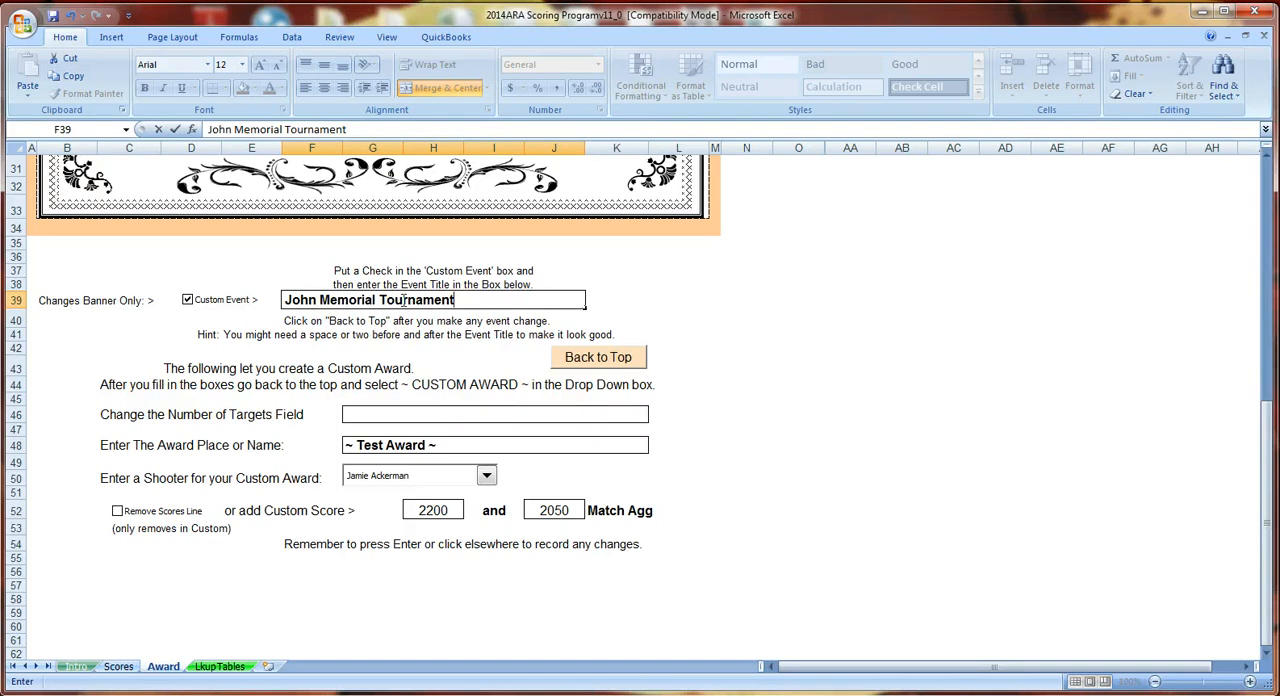
pyautogui.click(578, 337)
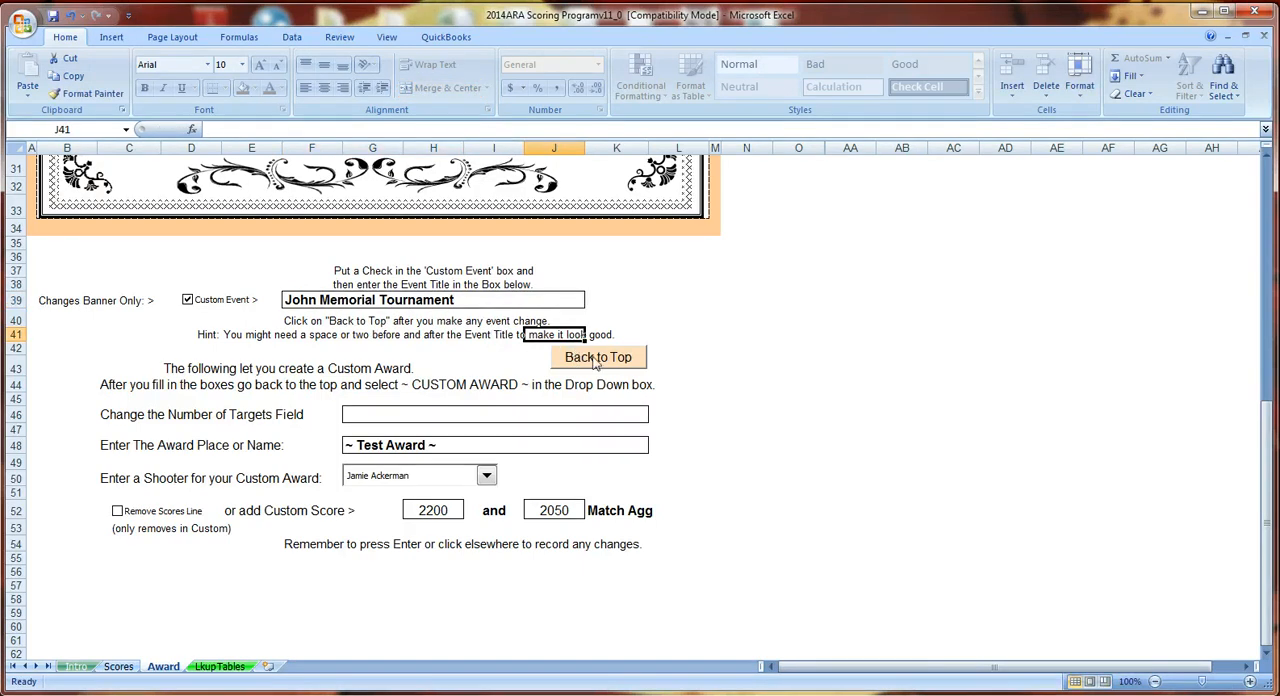
pyautogui.click(596, 358)
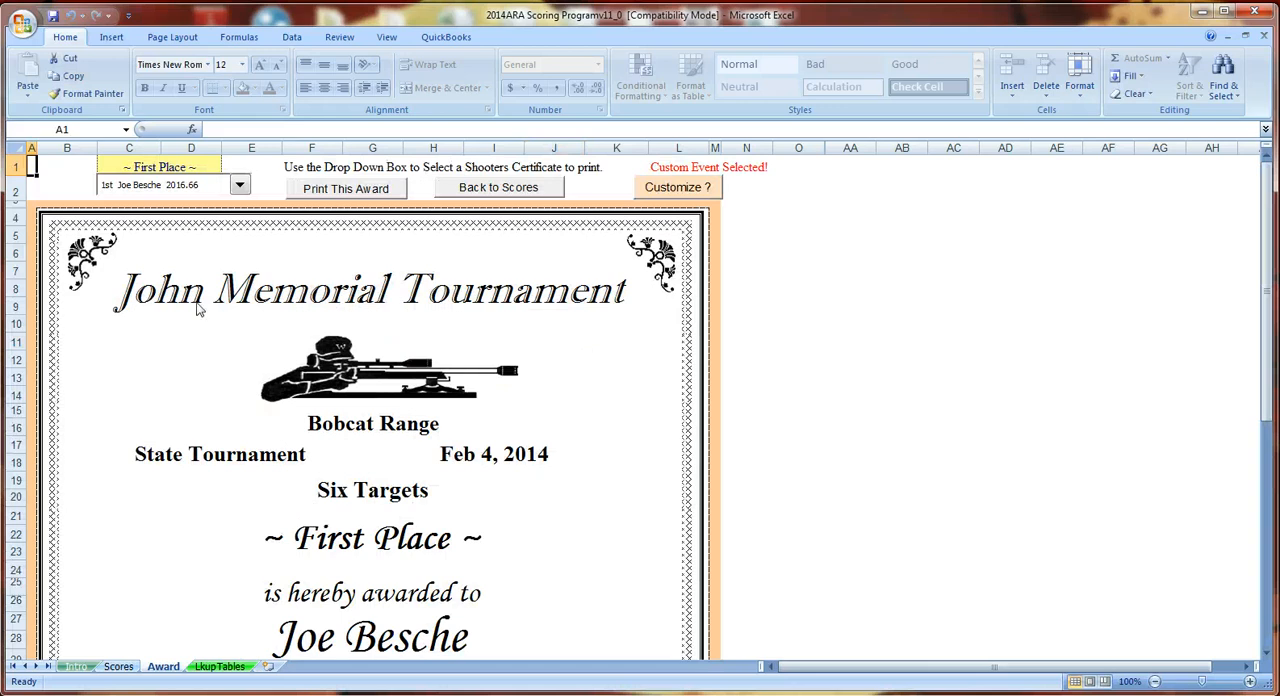
# - Examine the first-place certificate with its custom banner, from the event title down to the scores line and customization area
pyautogui.scroll(-4, 427, 297)
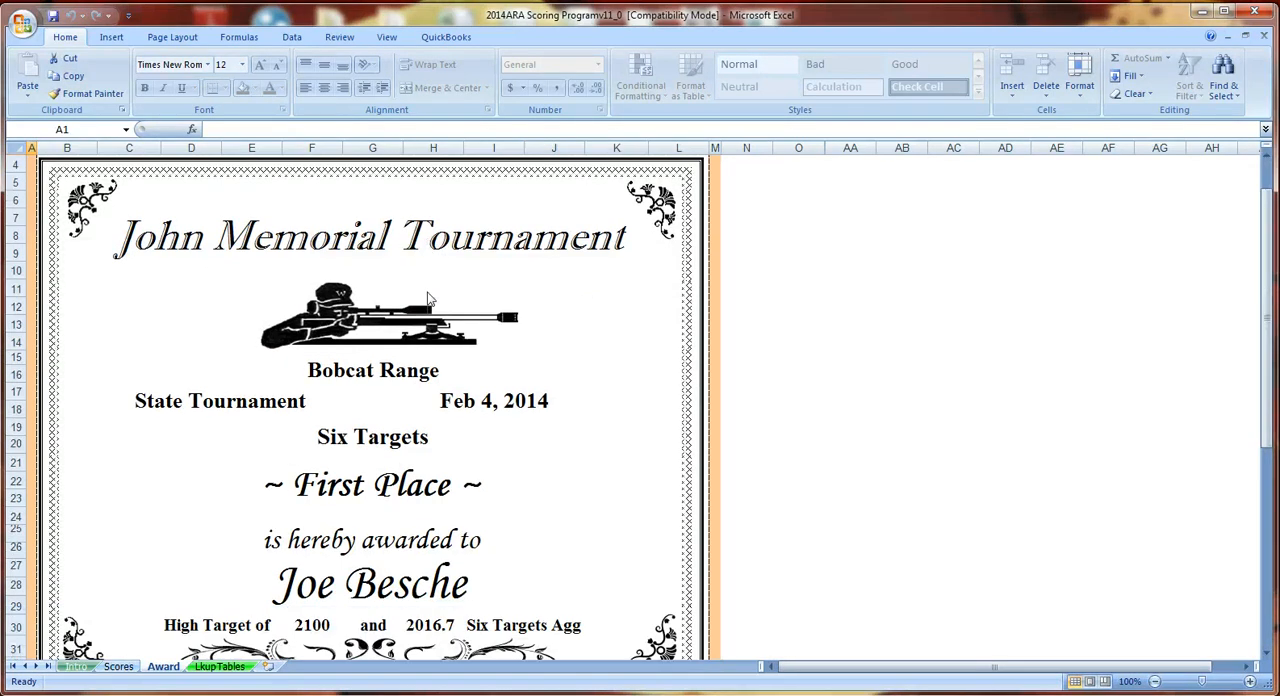
pyautogui.scroll(-2, 427, 297)
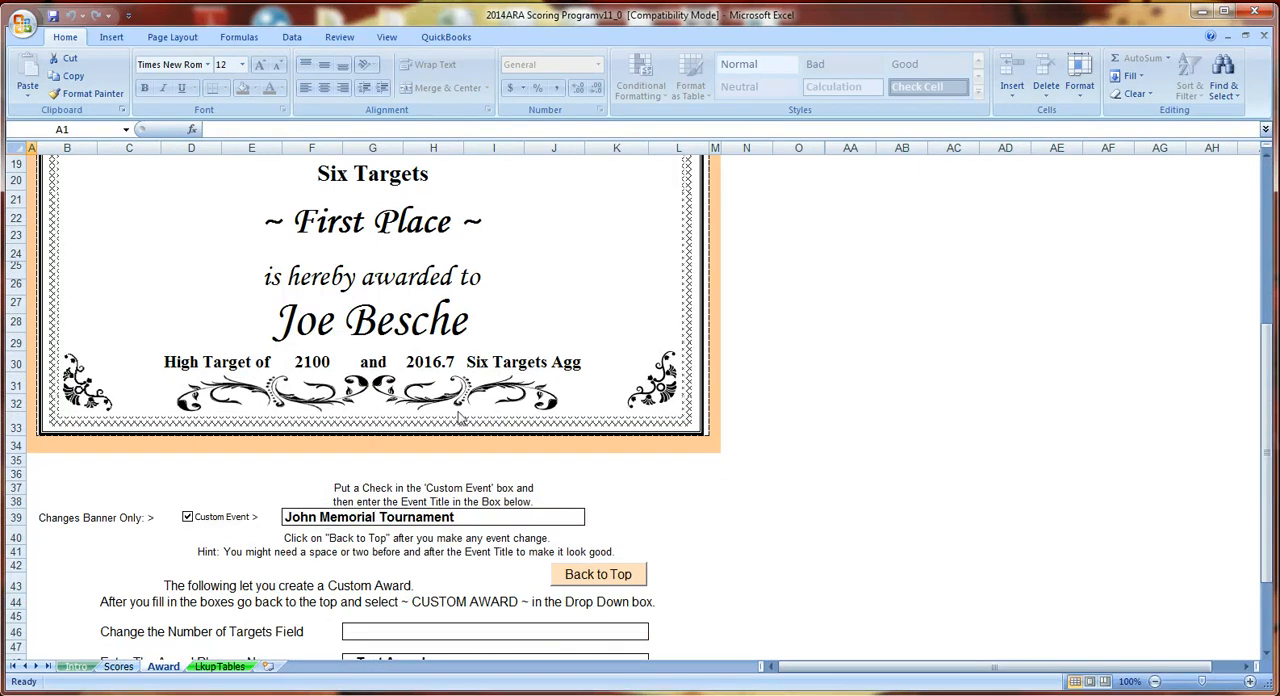
pyautogui.scroll(4, 460, 415)
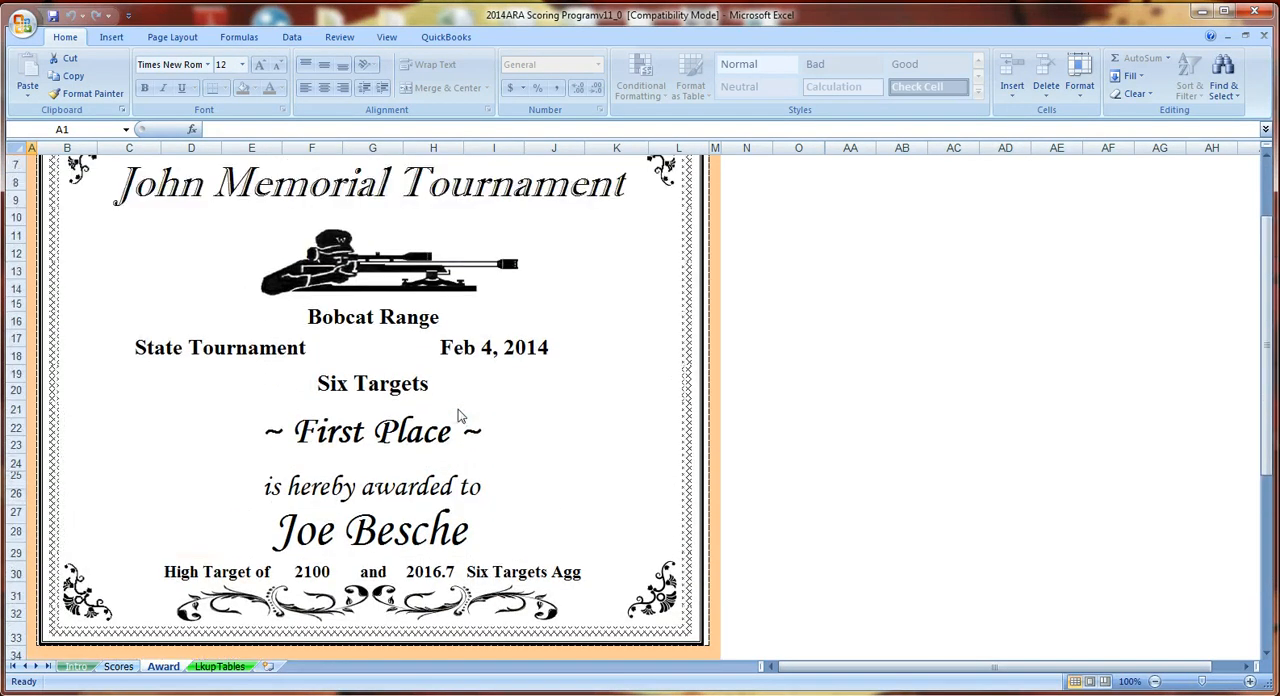
pyautogui.scroll(1, 460, 415)
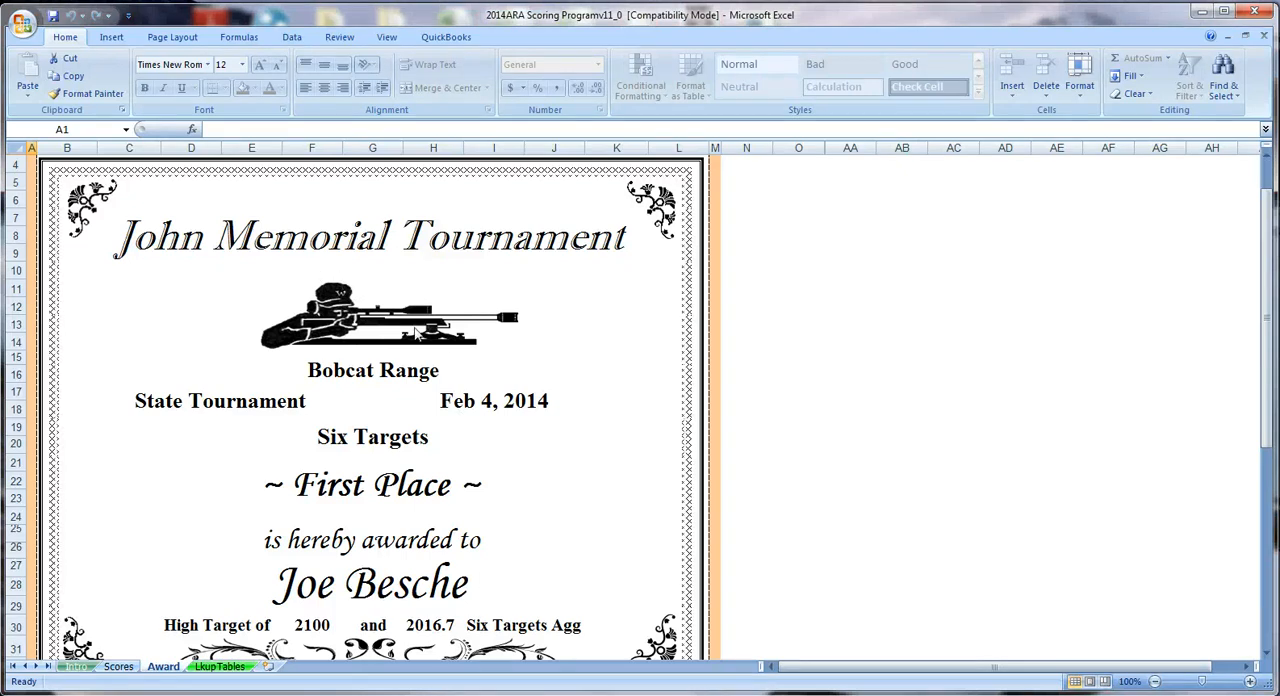
pyautogui.scroll(-3, 421, 337)
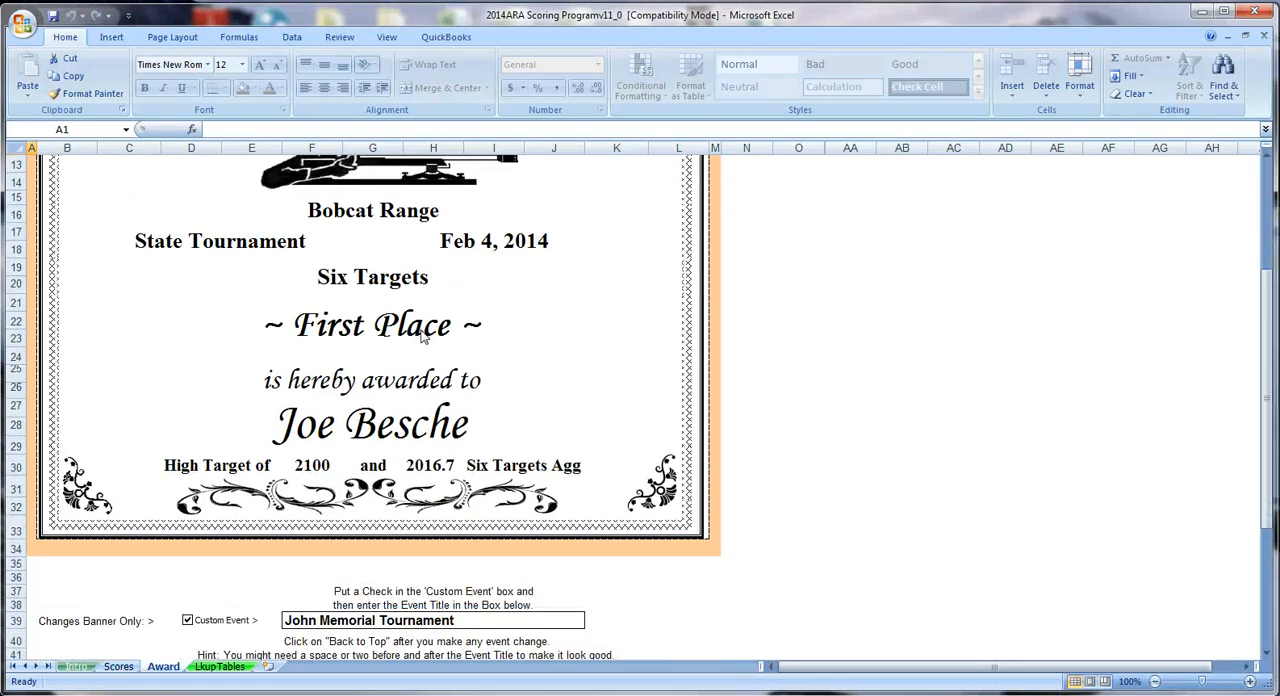
pyautogui.scroll(-2, 421, 337)
pyautogui.scroll(5, 421, 337)
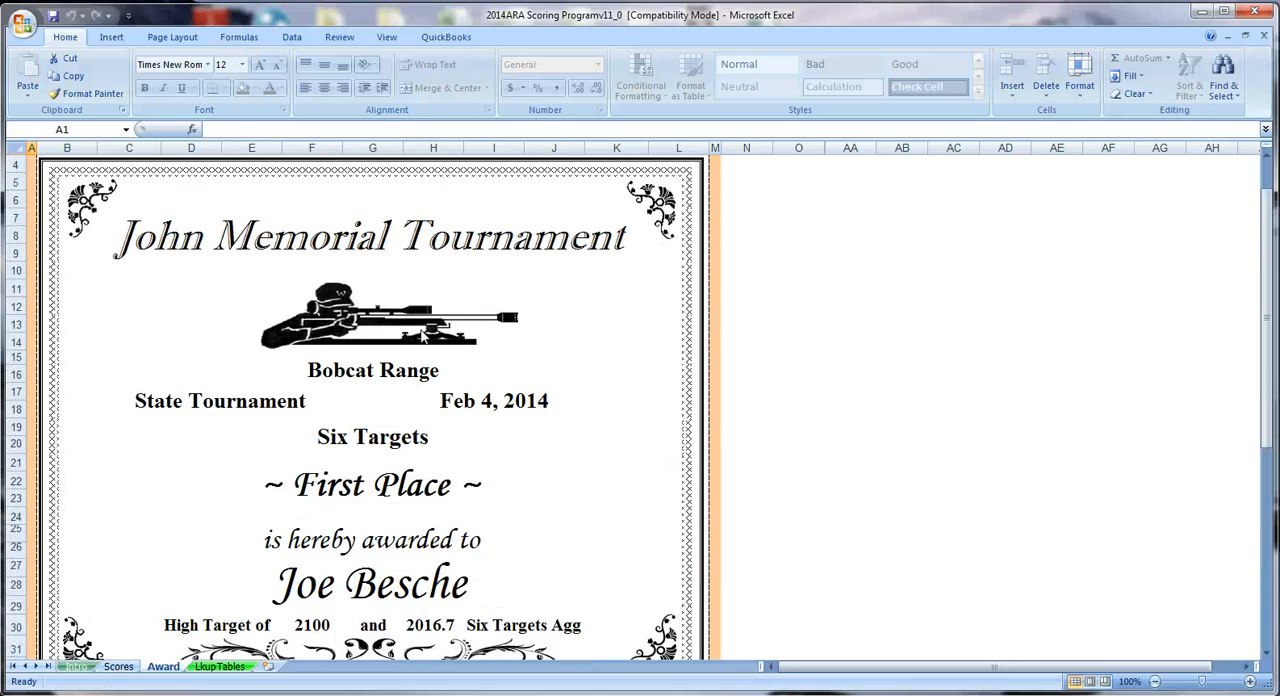
# - Switch the certificate to the 1st place shooter under Match High Target
pyautogui.scroll(1, 421, 337)
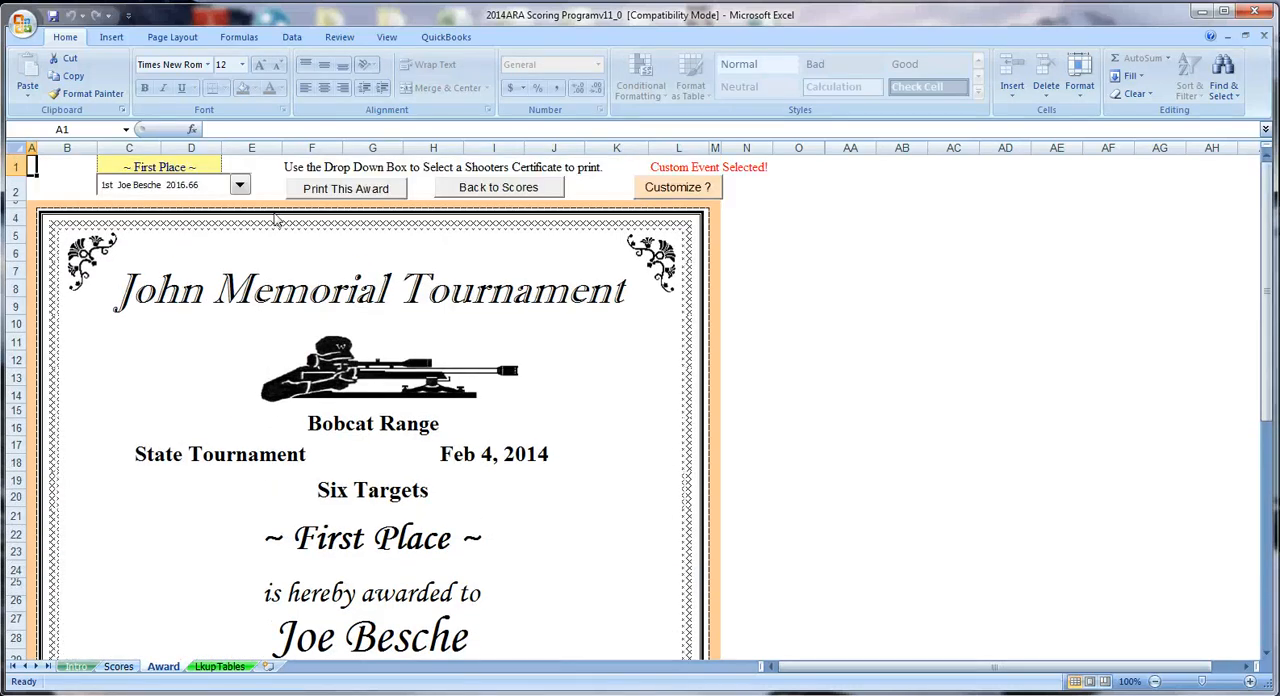
pyautogui.click(242, 188)
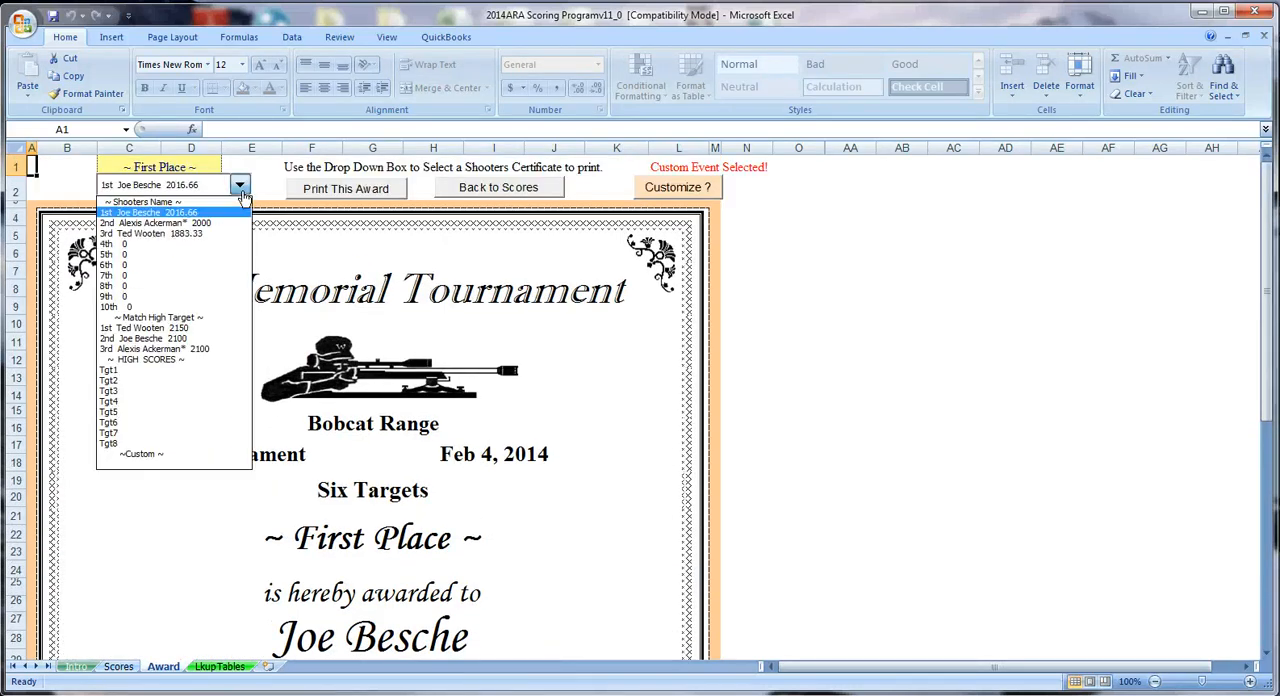
pyautogui.click(188, 328)
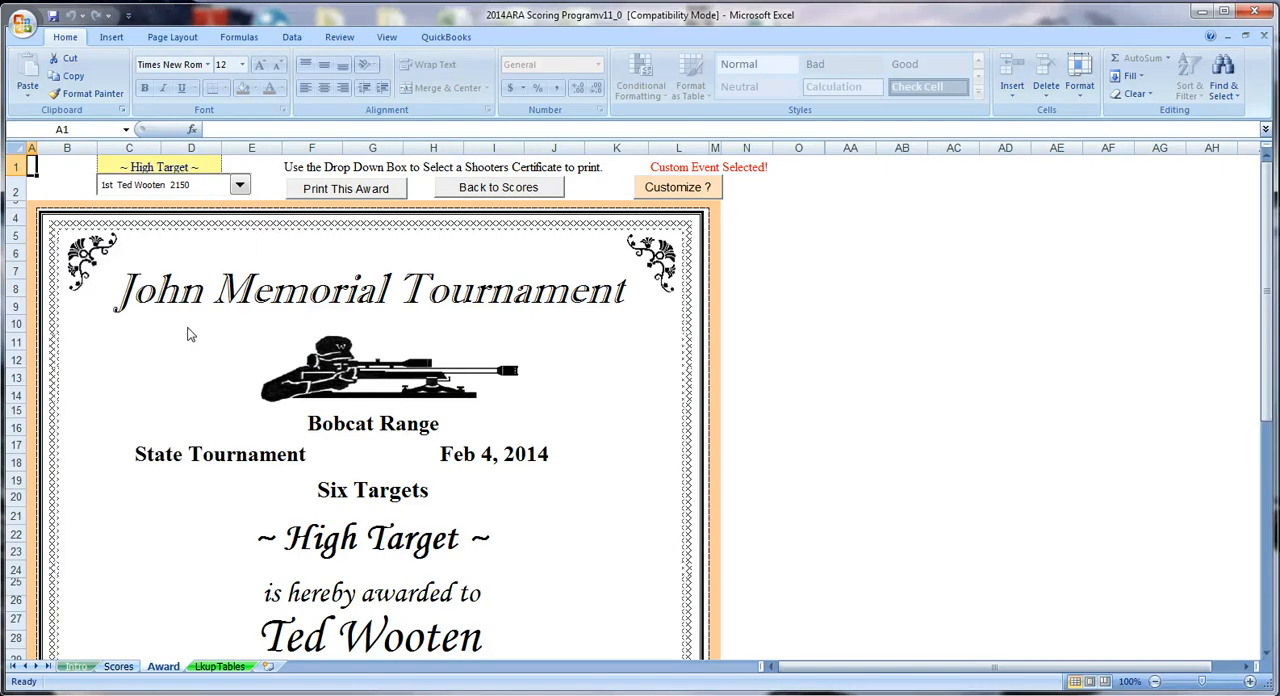